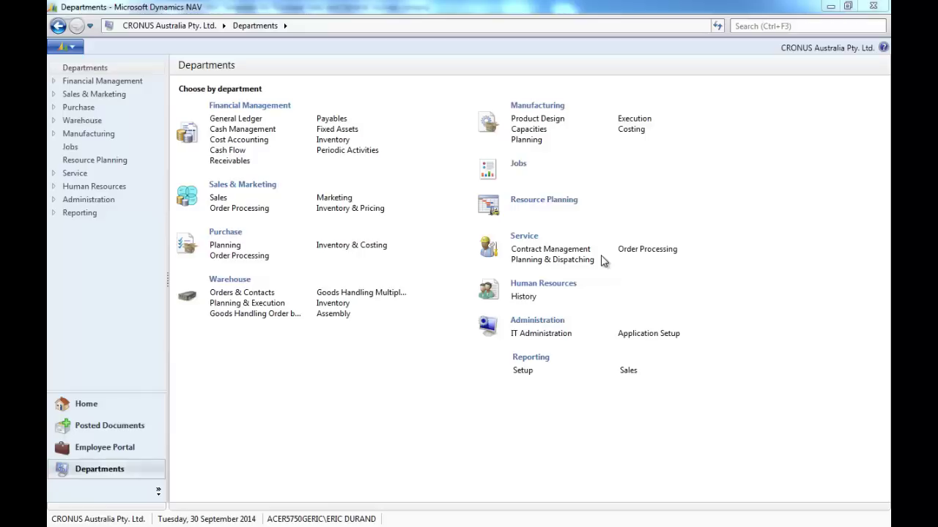
# Search for 'standard' to find Standard Purchase Codes and Standard Sales Codes
pyautogui.click(764, 28)
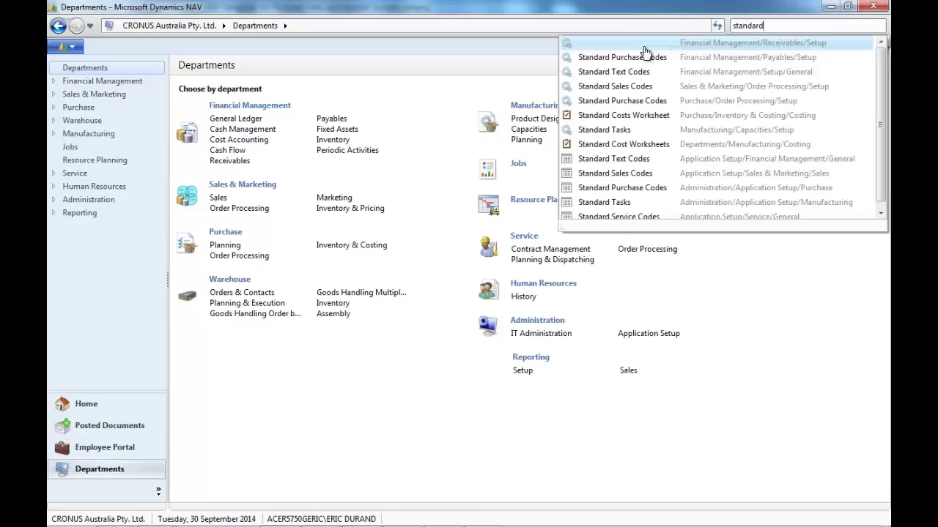
# Create standard purchase code PHONE INTE with description 'Phone and Internet'
pyautogui.click(629, 59)
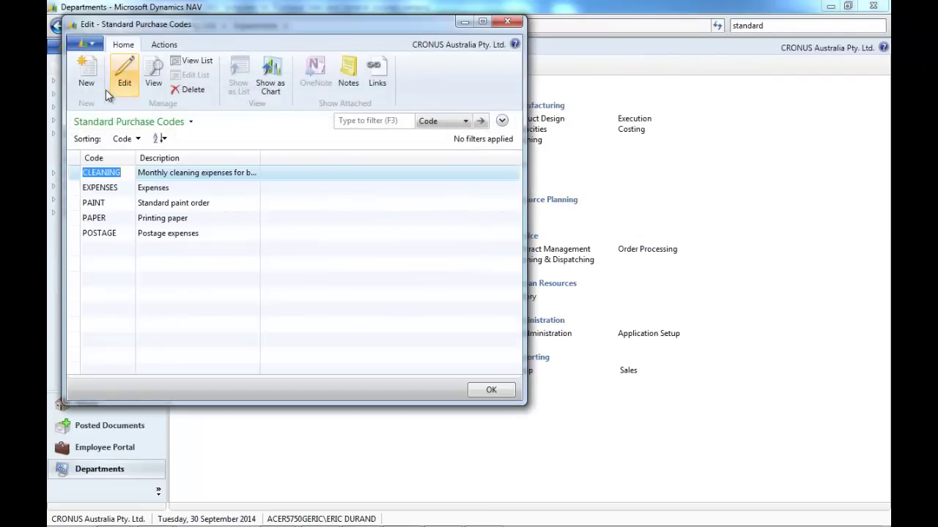
pyautogui.click(87, 73)
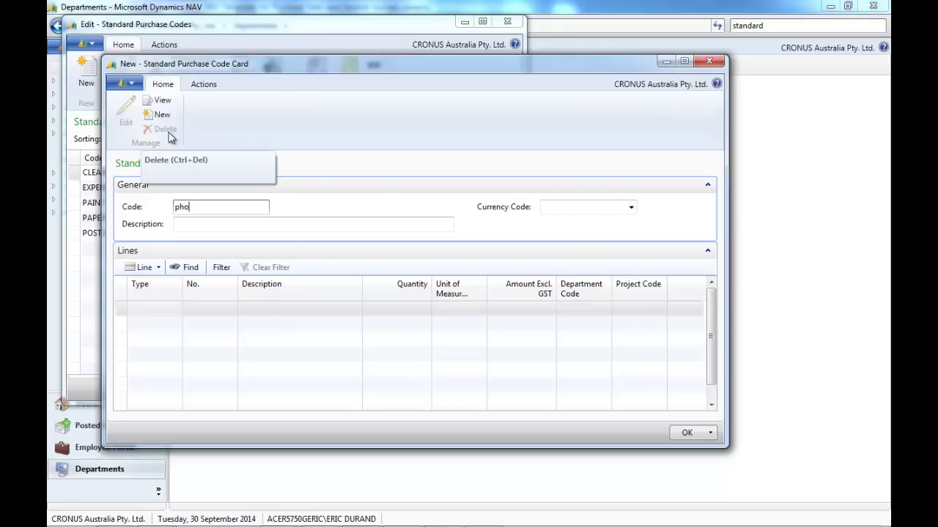
pyautogui.write('phone inte')
pyautogui.press('Tab')
pyautogui.write('P')
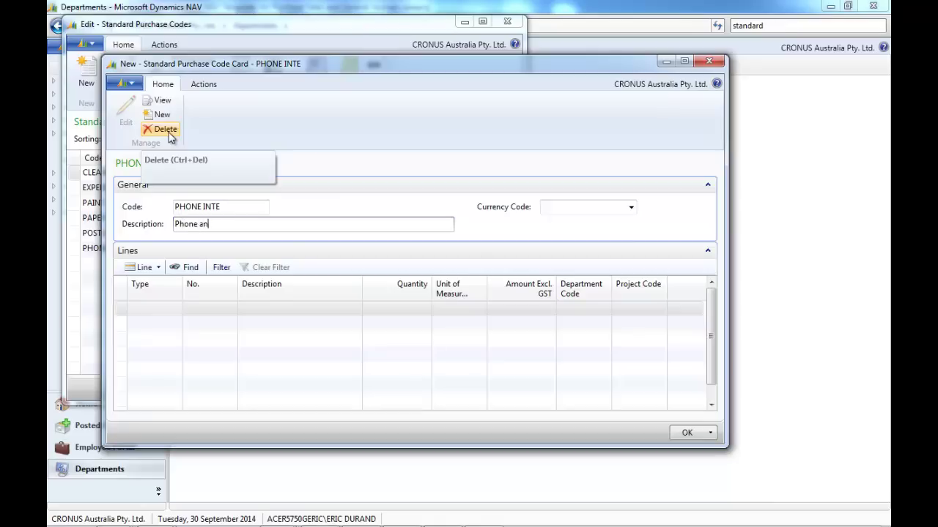
pyautogui.press('Tab')
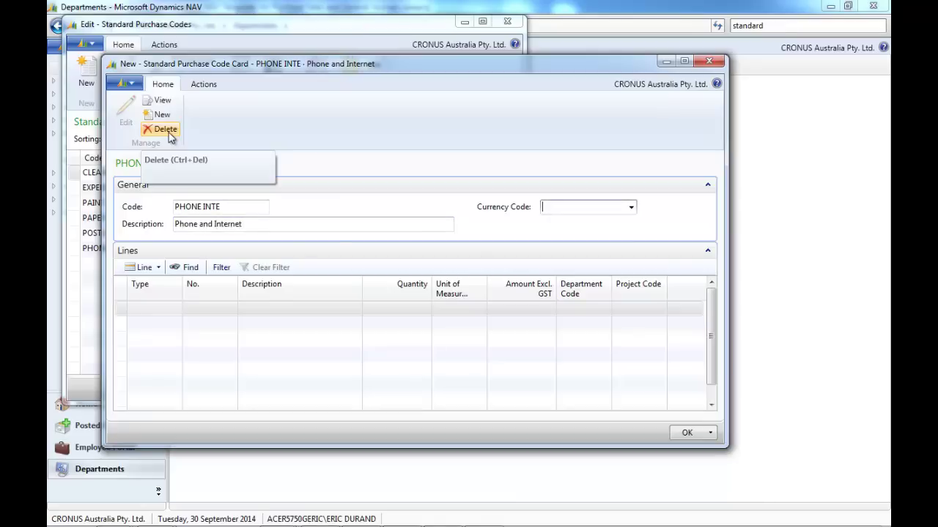
# Add G/L Account line 8230 Landline, quantity 1 at 800.00, department ADM
pyautogui.click(149, 313)
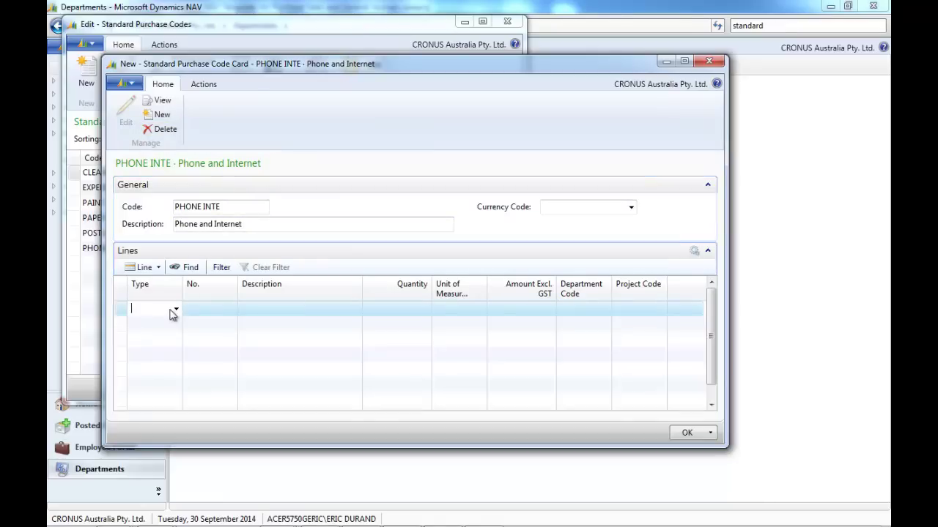
pyautogui.click(175, 309)
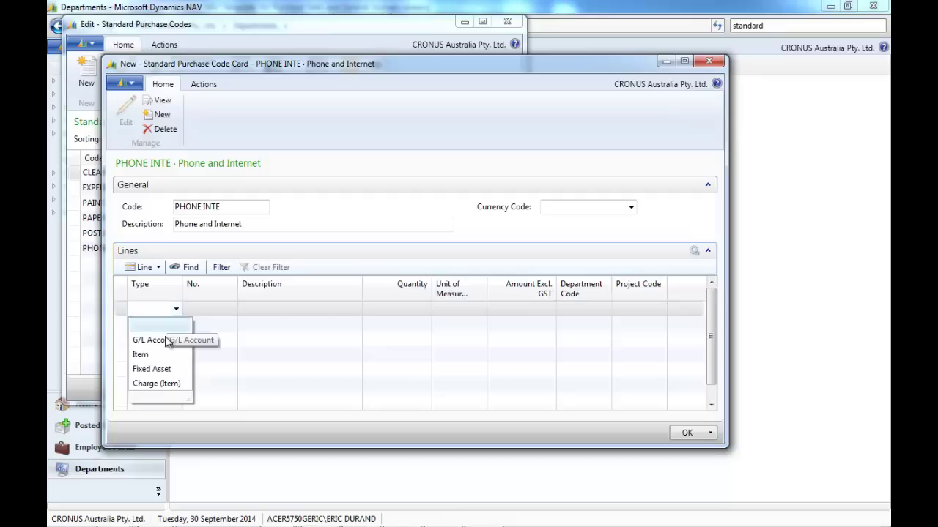
pyautogui.click(167, 342)
pyautogui.click(213, 311)
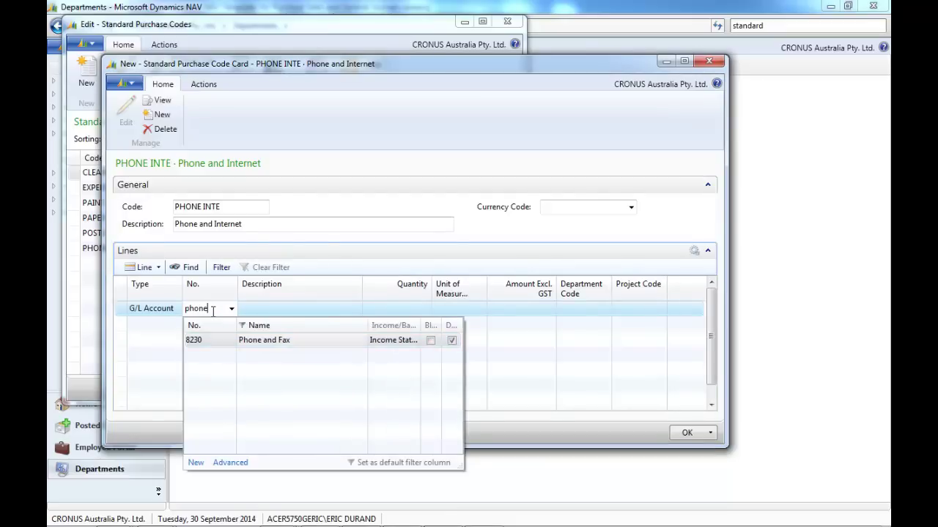
pyautogui.press('Tab')
pyautogui.write('L')
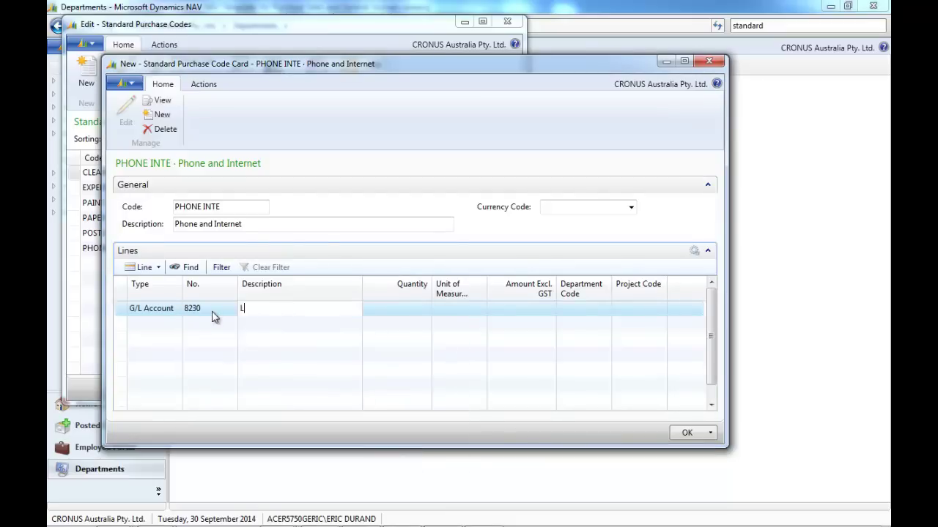
pyautogui.write('andline')
pyautogui.press('Tab')
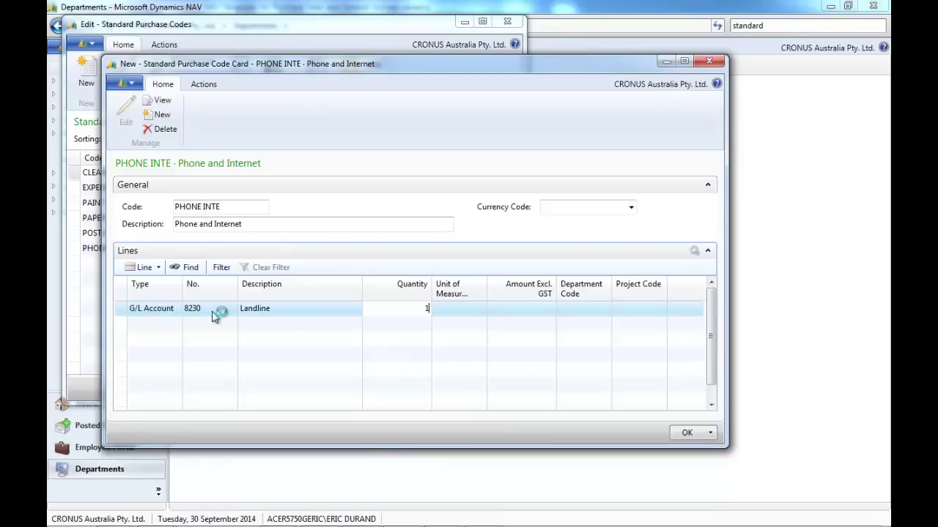
pyautogui.write('1')
pyautogui.press('Tab')
pyautogui.press('Tab')
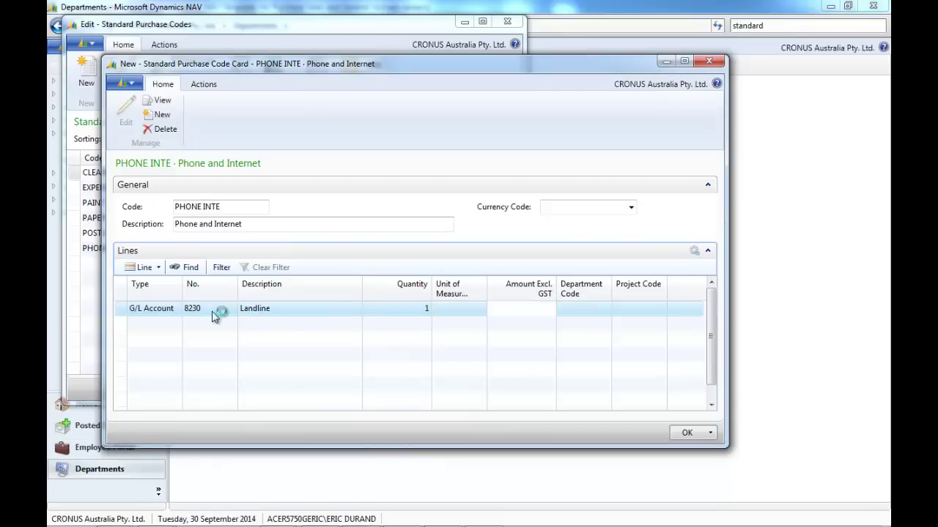
pyautogui.press('Tab')
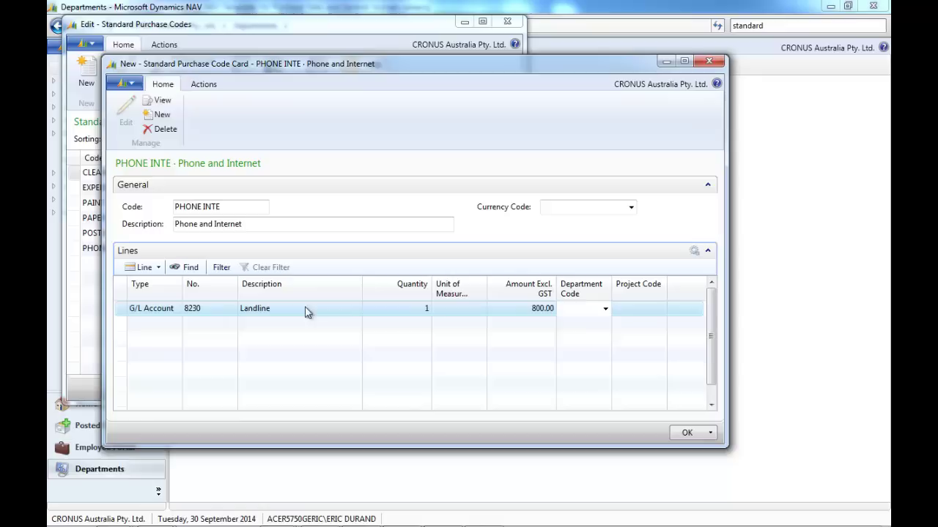
pyautogui.click(605, 308)
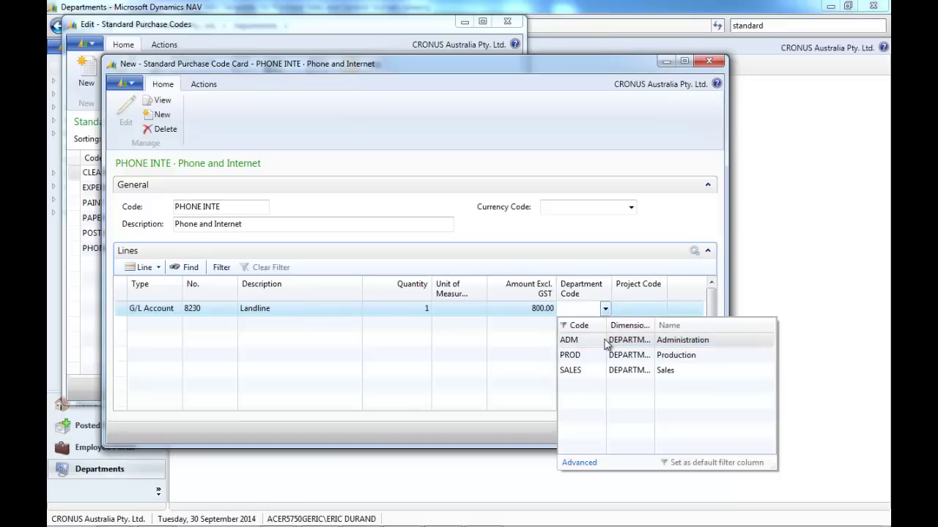
pyautogui.click(602, 340)
# Add line 8231 Mobile Phone, quantity 5 at 50.00, department SALES
pyautogui.click(192, 325)
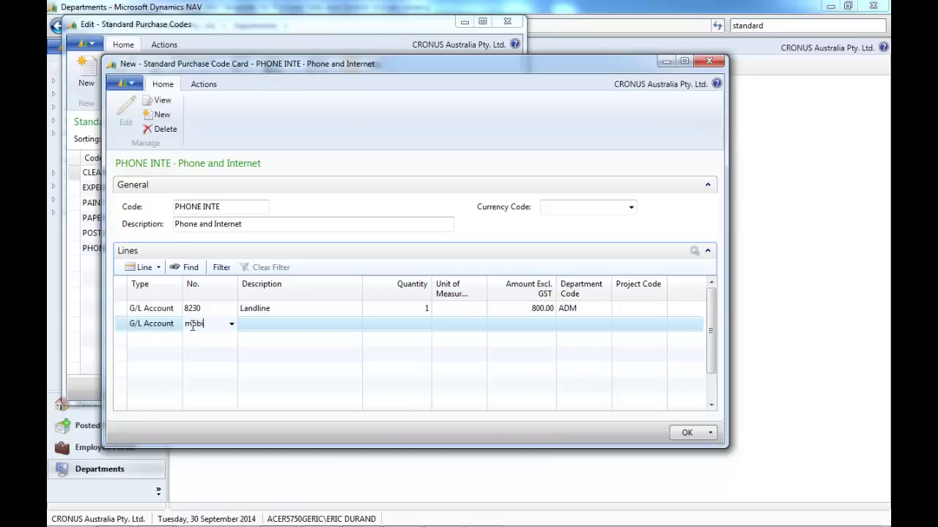
pyautogui.press('Tab')
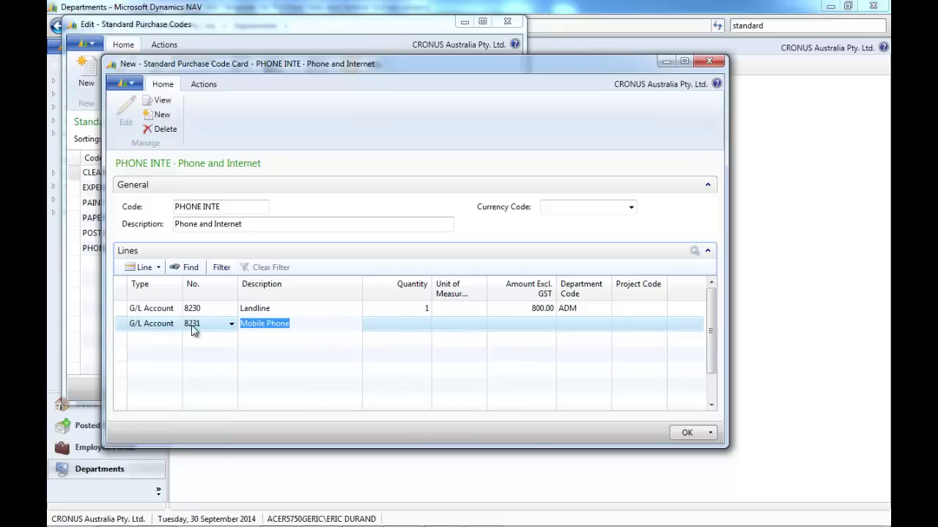
pyautogui.click(429, 325)
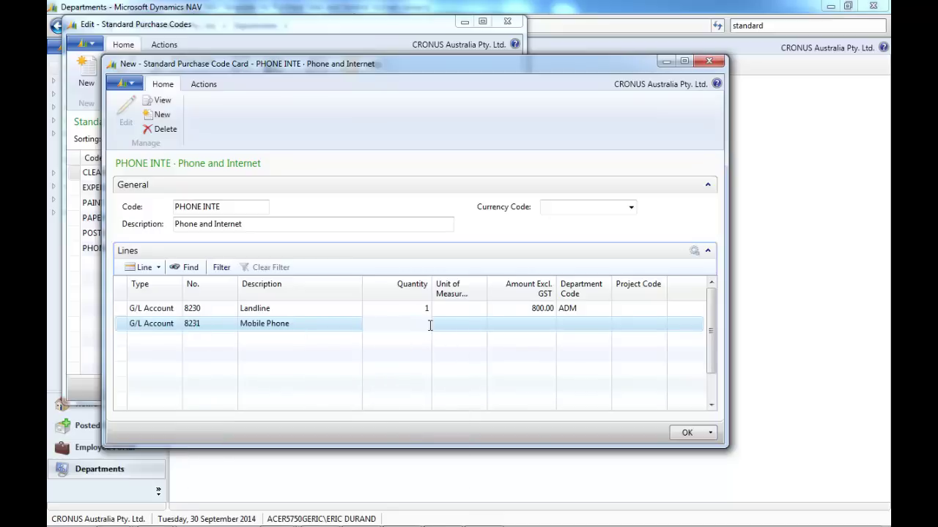
pyautogui.write('5')
pyautogui.press('Tab')
pyautogui.press('Tab')
pyautogui.write('50')
pyautogui.press('Tab')
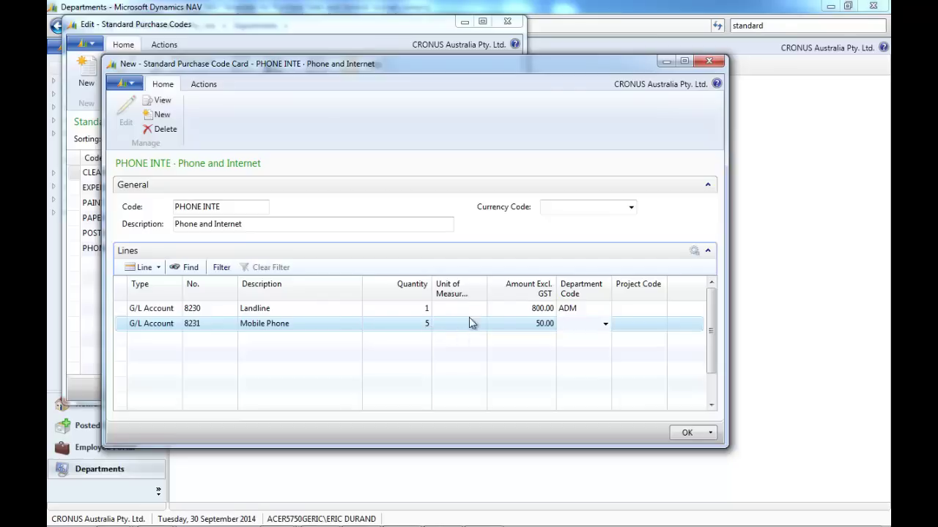
pyautogui.click(605, 324)
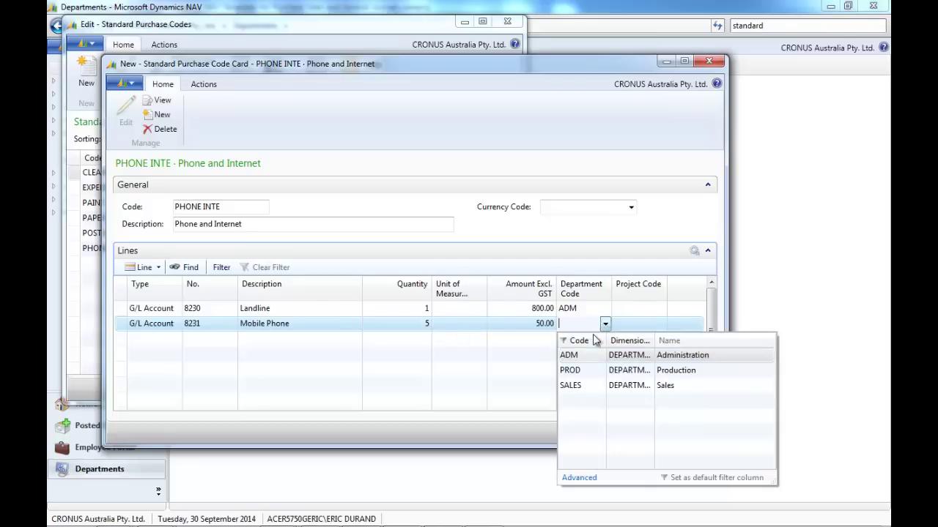
pyautogui.click(585, 386)
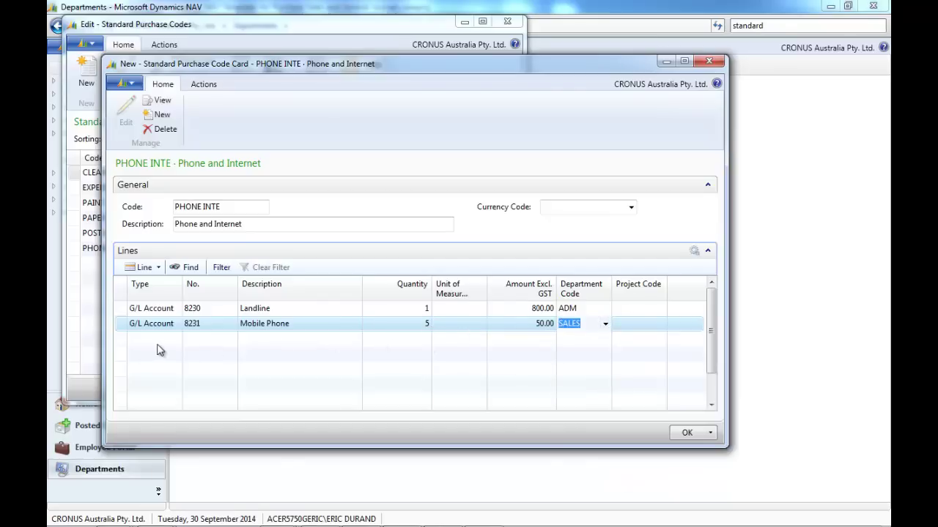
# Add another 8231 Mobile Phone line, quantity 7 at 50.00, department PROD
pyautogui.click(160, 340)
pyautogui.click(204, 340)
pyautogui.write('82')
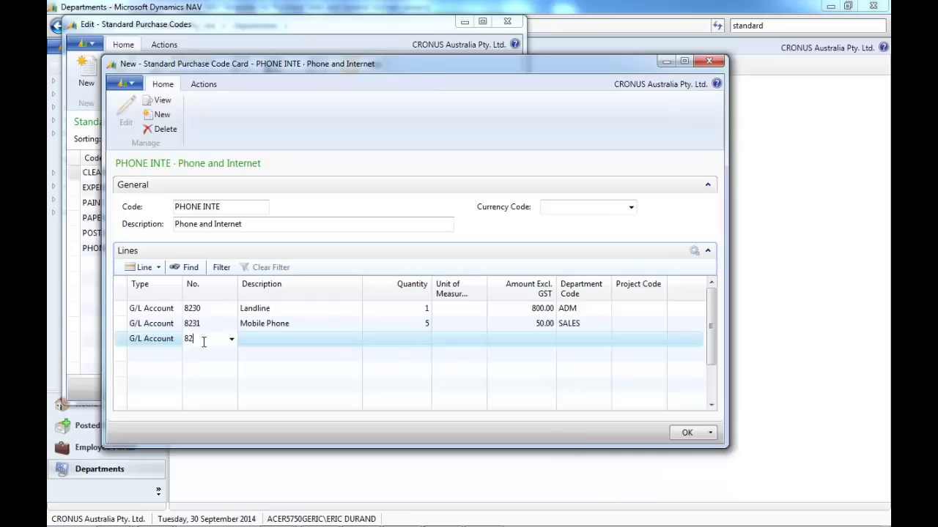
pyautogui.write('31')
pyautogui.press('Tab')
pyautogui.press('Tab')
pyautogui.press('Tab')
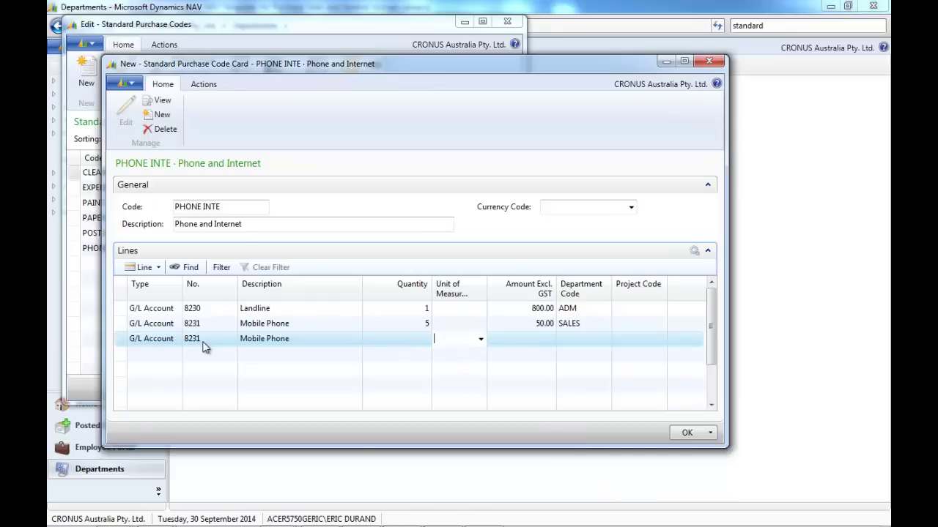
pyautogui.hotkey('shift', 'Tab')
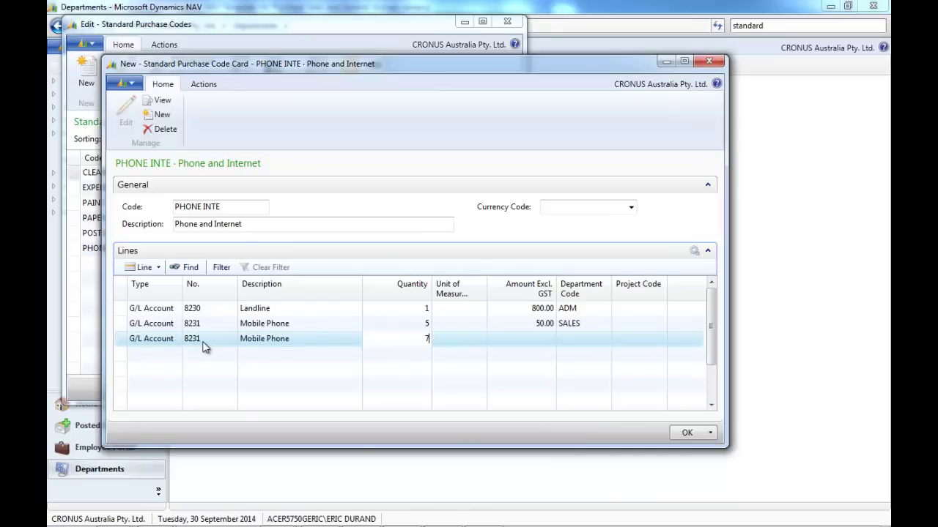
pyautogui.write('7')
pyautogui.press('Tab')
pyautogui.press('Tab')
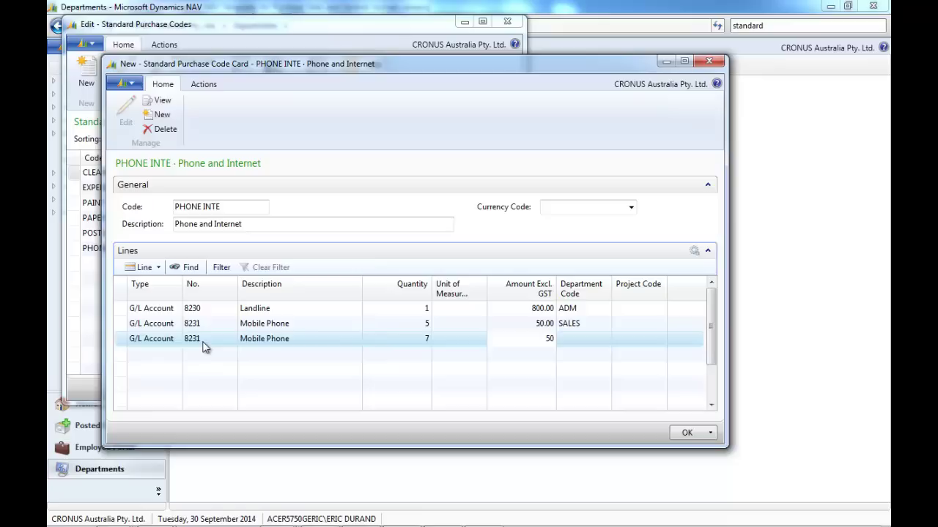
pyautogui.press('Tab')
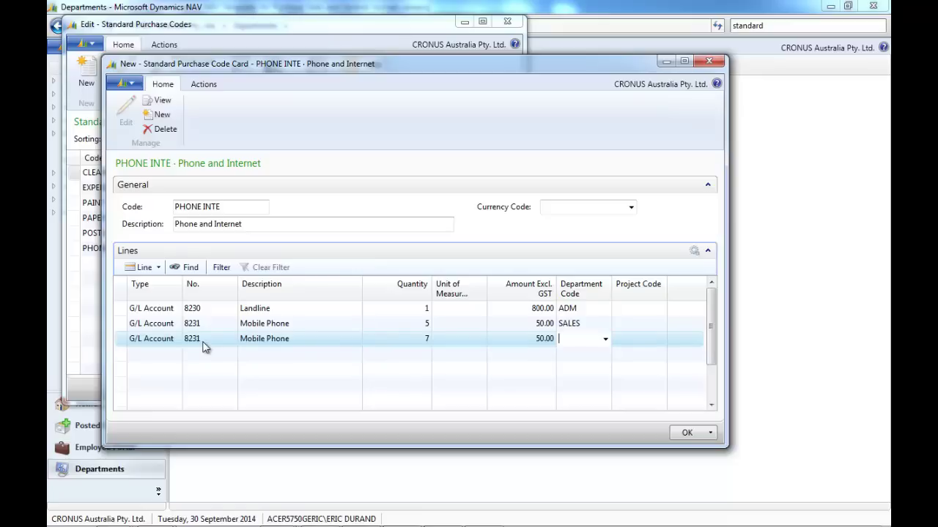
pyautogui.click(606, 340)
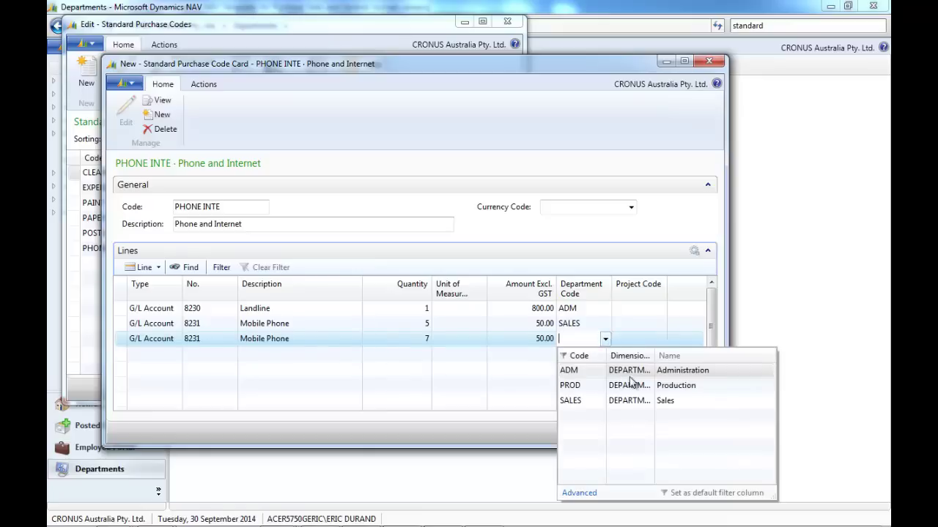
pyautogui.click(634, 387)
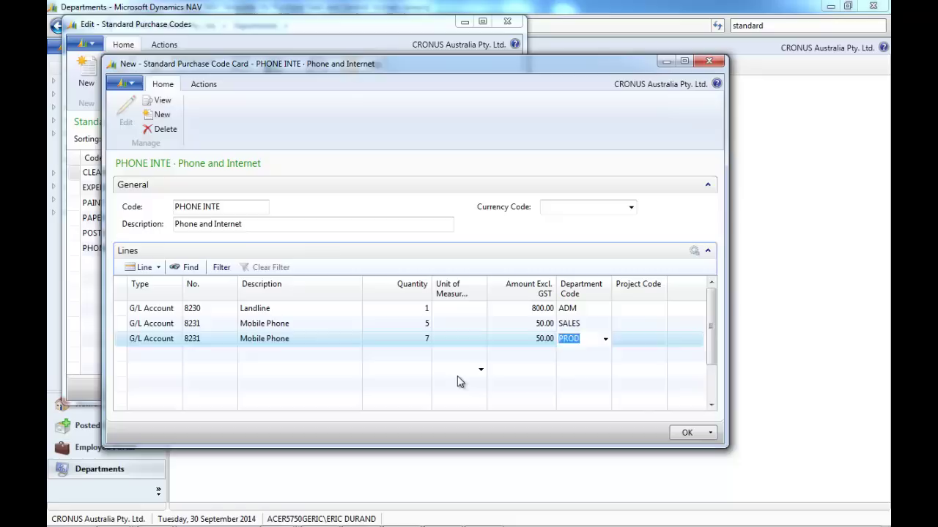
# Add line 8233 Internet Access, quantity 1 at 600.00, department ADM
pyautogui.press('Down')
pyautogui.hotkey('shift', 'Tab')
pyautogui.hotkey('shift', 'Tab')
pyautogui.hotkey('shift', 'Tab')
pyautogui.hotkey('shift', 'Tab')
pyautogui.hotkey('shift', 'Tab')
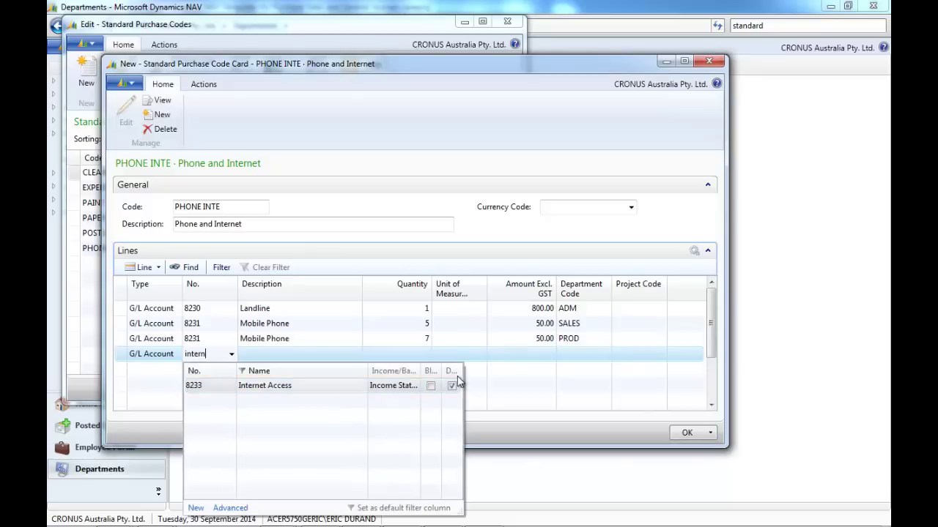
pyautogui.press('Tab')
pyautogui.press('Tab')
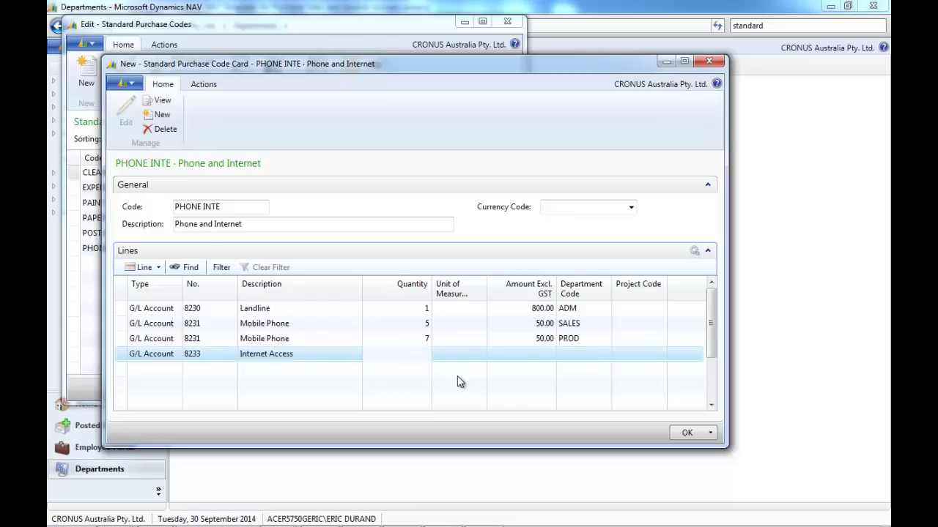
pyautogui.press('Tab')
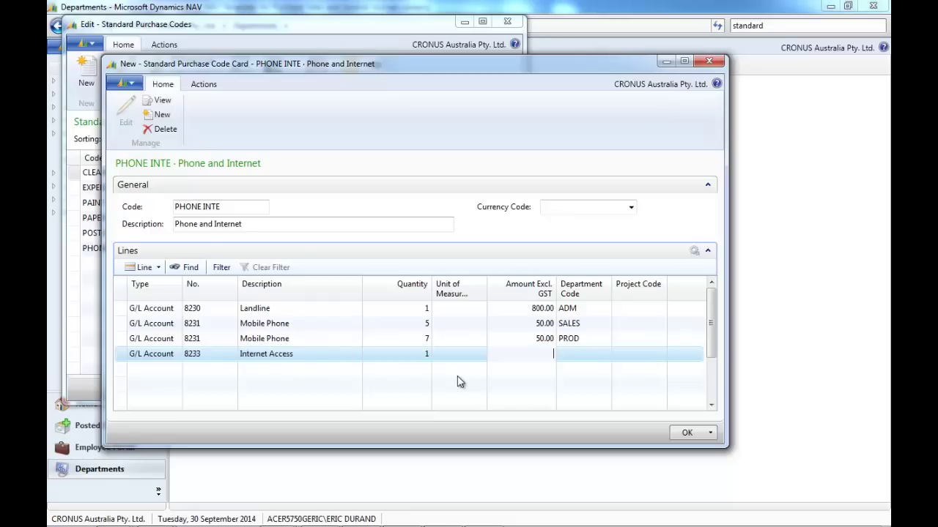
pyautogui.press('Tab')
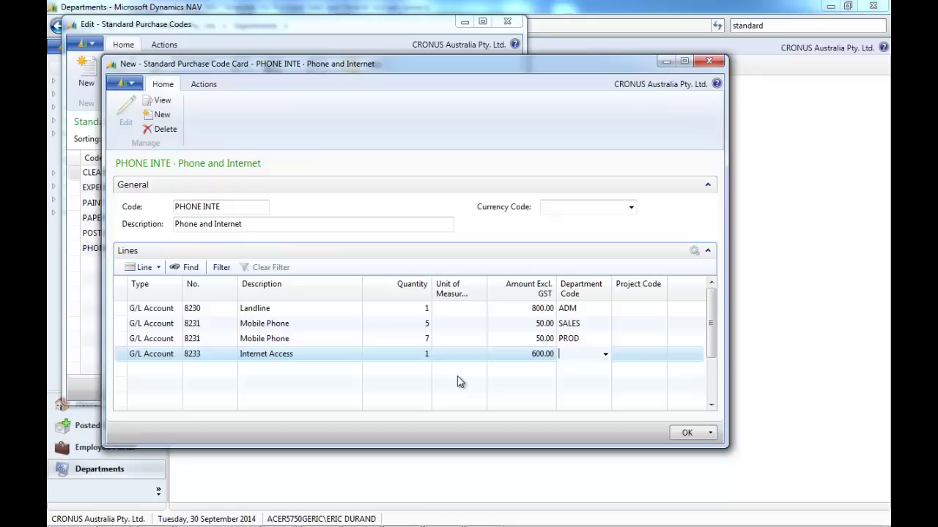
pyautogui.write('adm')
pyautogui.press('Tab')
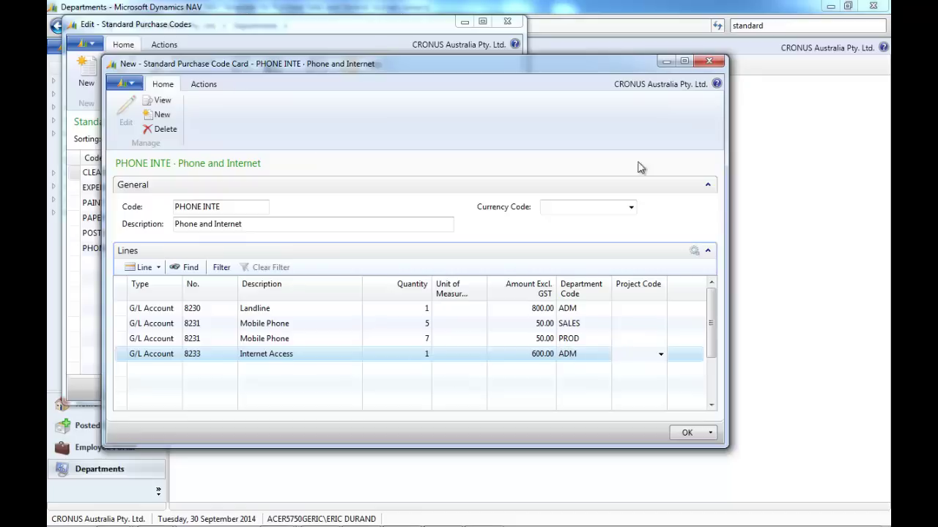
# Save PHONE INTE, close Standard Purchase Codes, and open Vendors via a 'ven' search
pyautogui.click(685, 433)
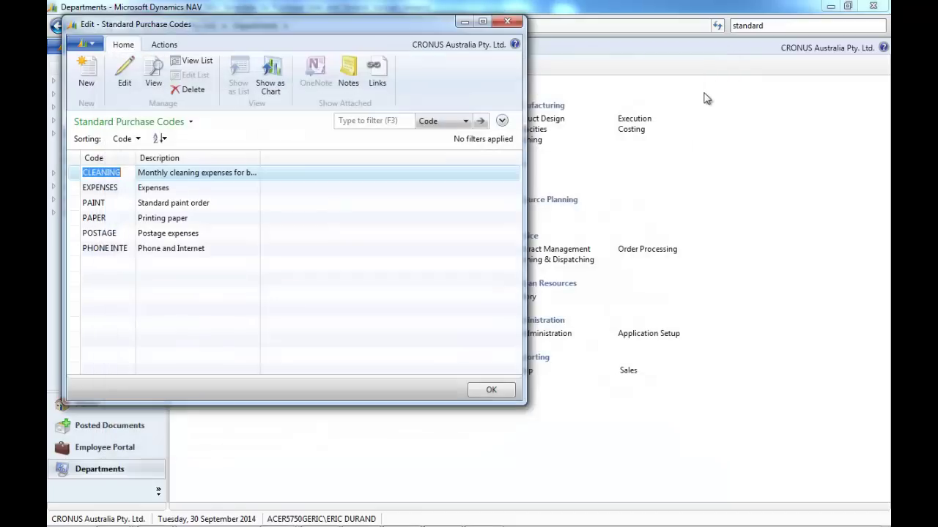
pyautogui.click(508, 22)
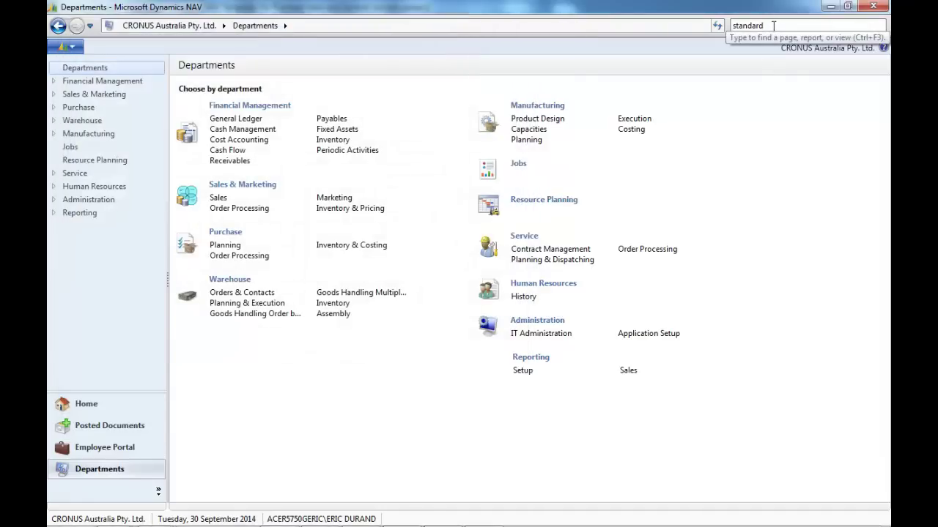
pyautogui.doubleClick(773, 26)
pyautogui.write('vendors')
pyautogui.click(590, 59)
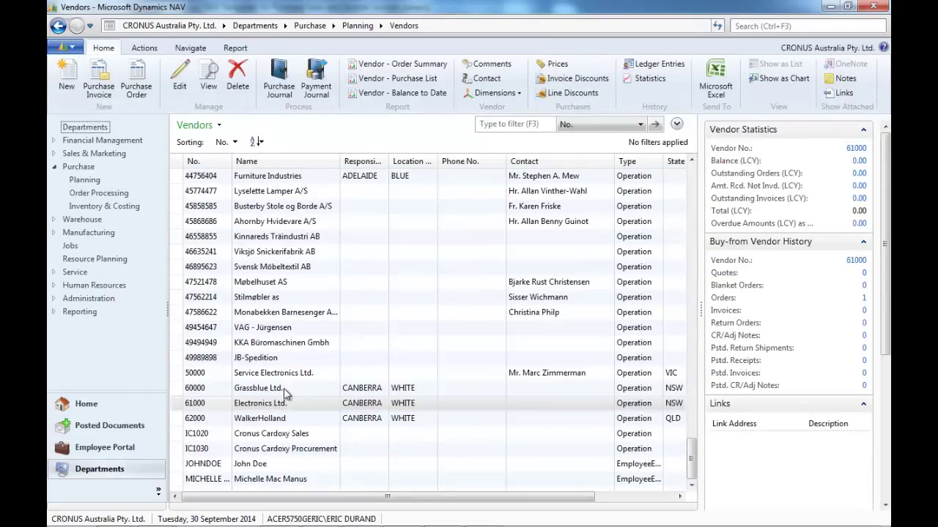
# Select vendor 61000 Electronics Ltd. and add PHONE INTE to its Std. Vend. Purchase Codes
pyautogui.click(293, 405)
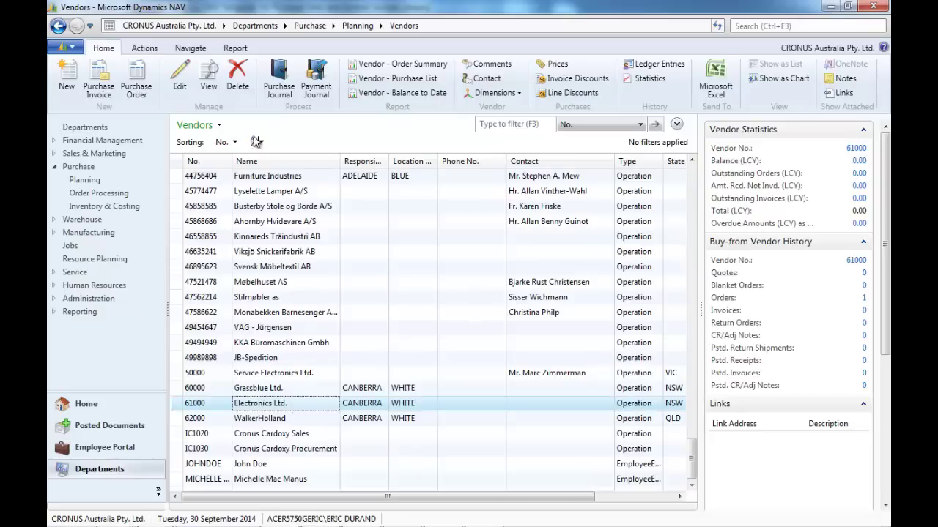
pyautogui.click(181, 53)
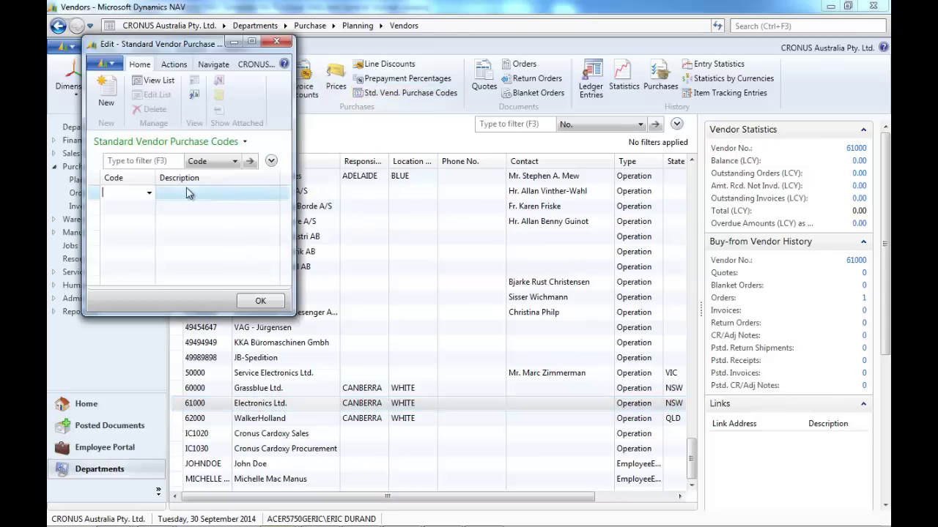
pyautogui.click(150, 193)
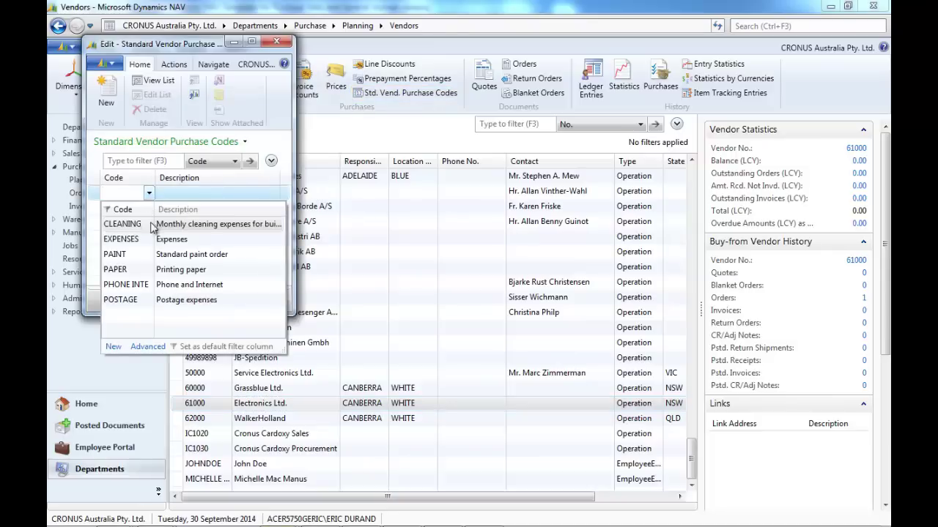
pyautogui.click(165, 285)
pyautogui.click(270, 306)
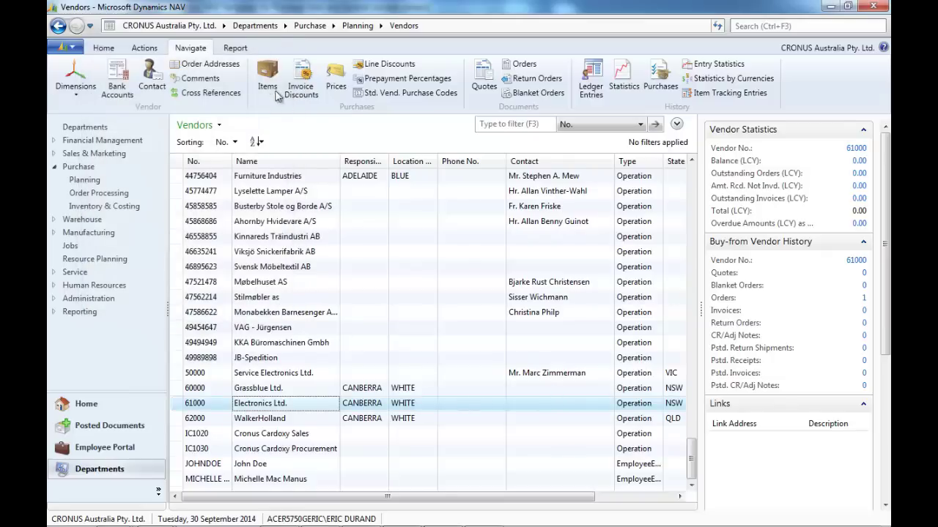
# Create purchase invoice 1090 for Electronics Ltd. from the Vendors Actions tab
pyautogui.click(144, 48)
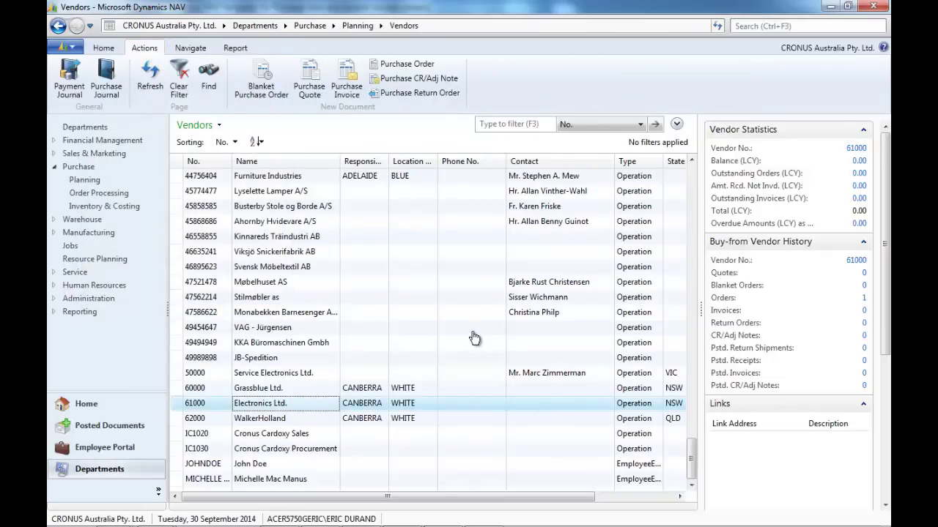
pyautogui.click(348, 89)
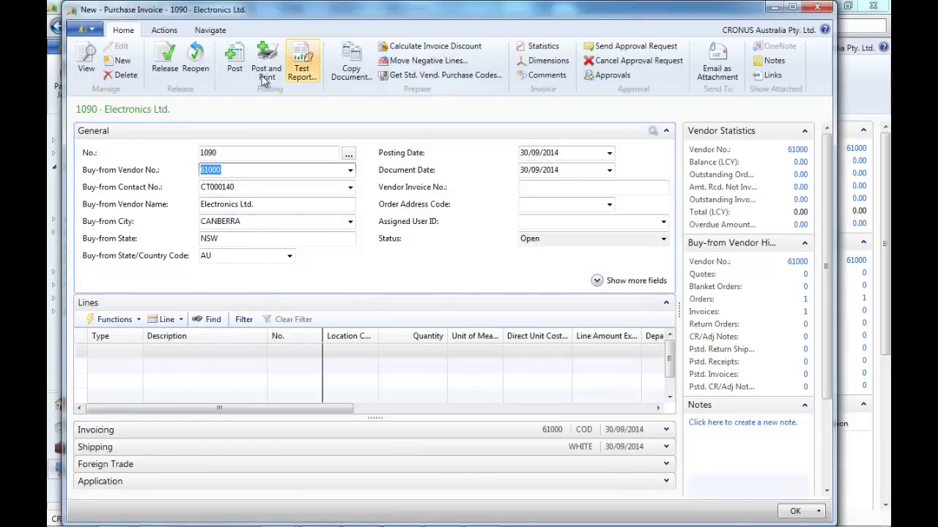
# Pull the four PHONE INTE lines into invoice 1090 via Get Std. Vend. Purchase Codes
pyautogui.click(165, 30)
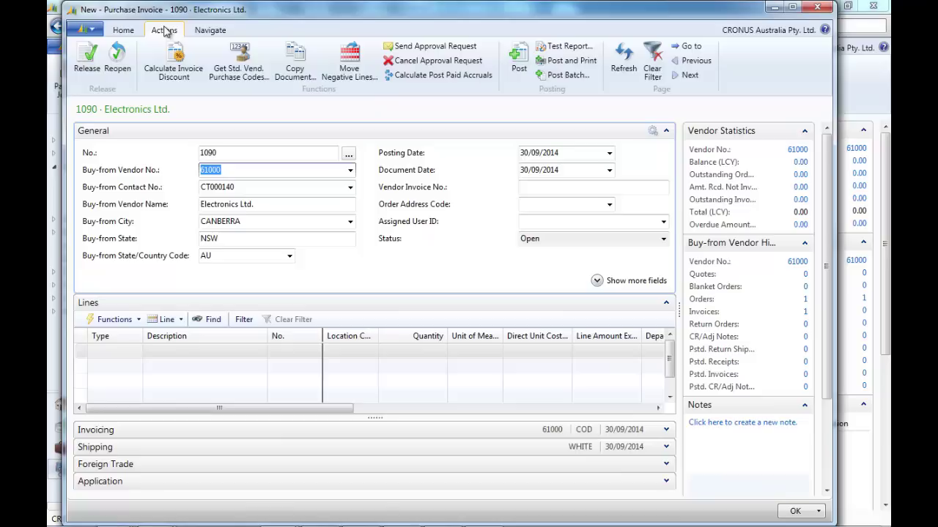
pyautogui.click(243, 70)
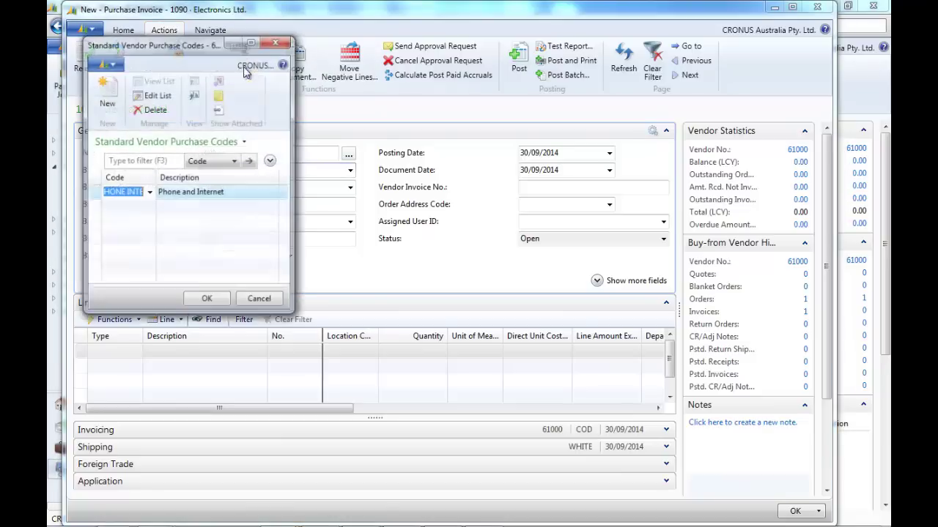
pyautogui.click(206, 300)
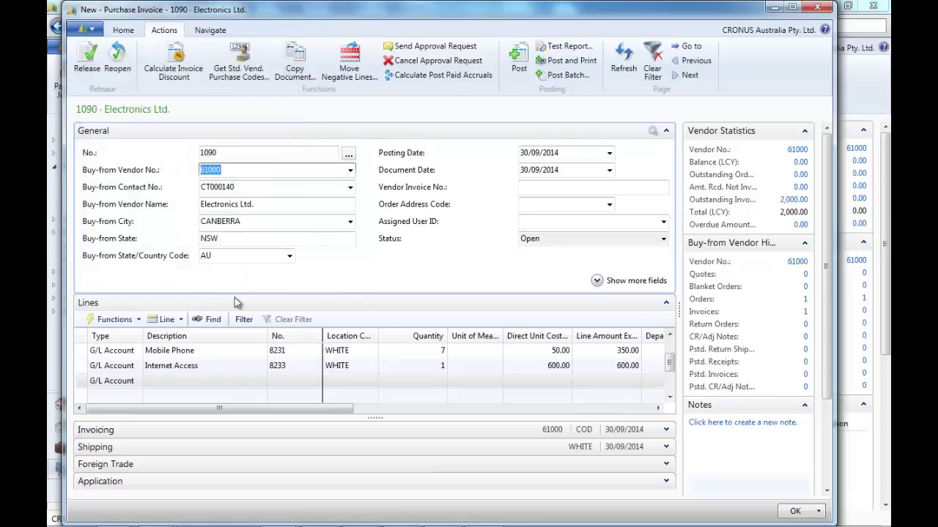
pyautogui.click(666, 132)
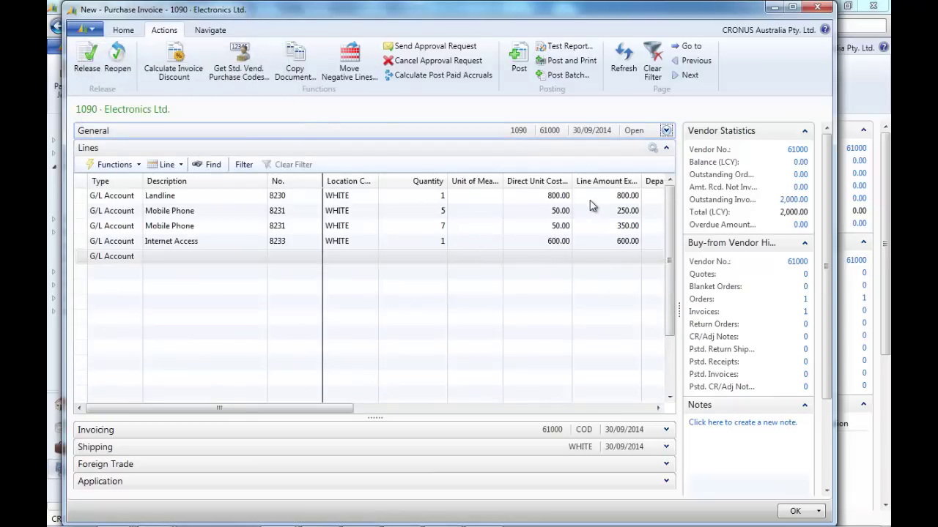
# Close invoice 1090 and return to the Vendors list
pyautogui.click(817, 8)
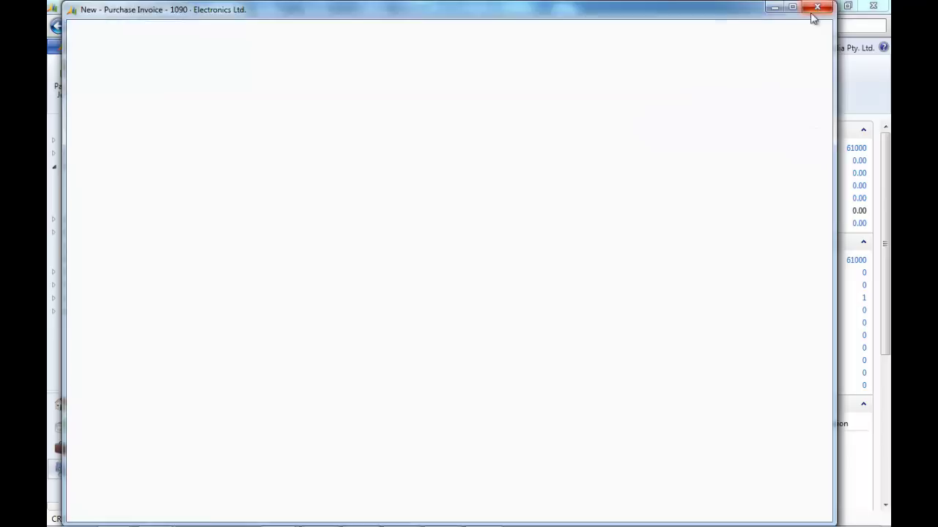
pyautogui.click(784, 28)
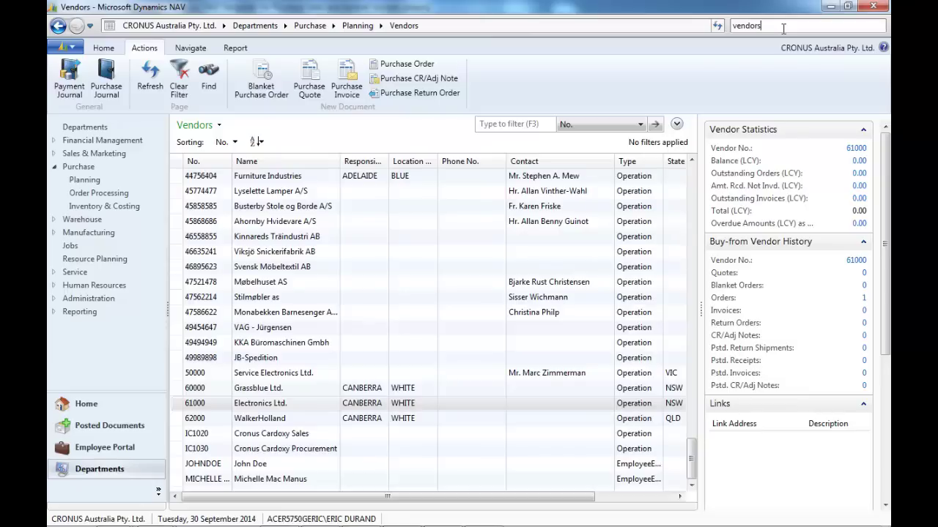
pyautogui.click(595, 66)
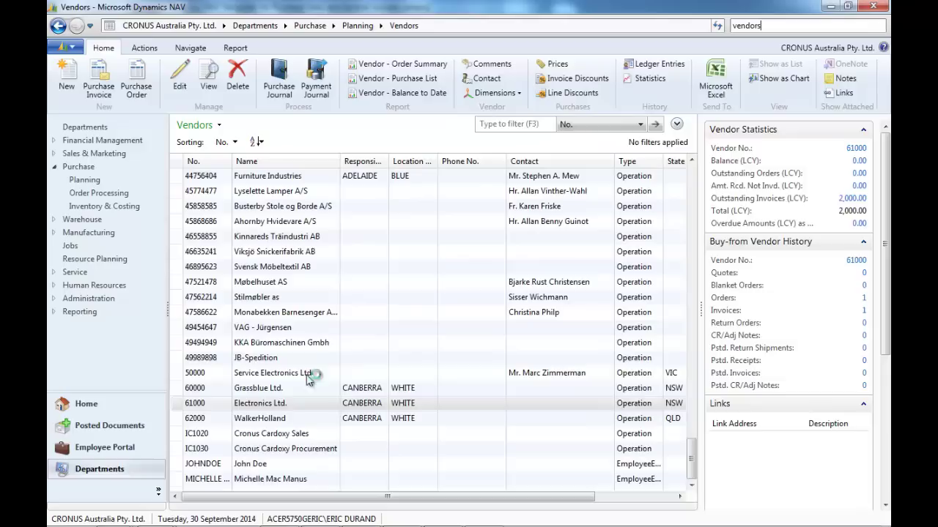
# Add the POSTAGE standard purchase code to Electronics Ltd
pyautogui.click(187, 48)
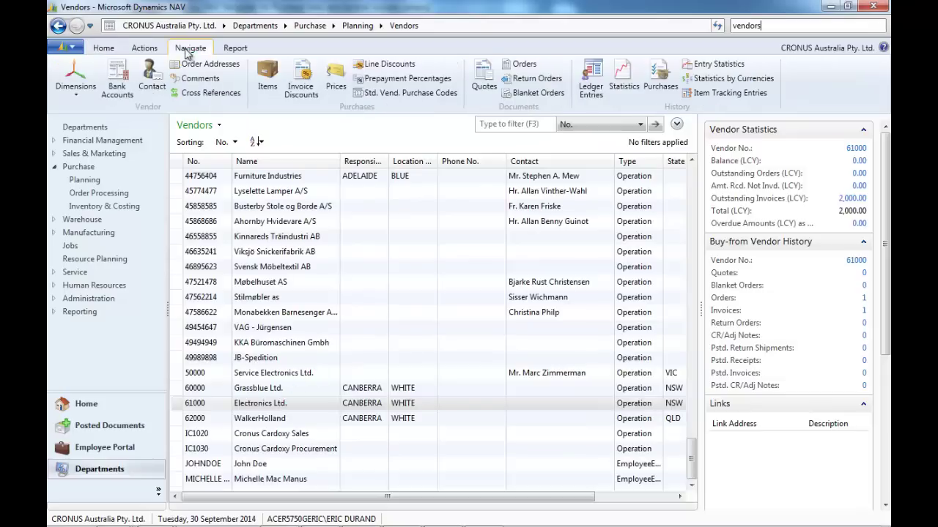
pyautogui.click(389, 96)
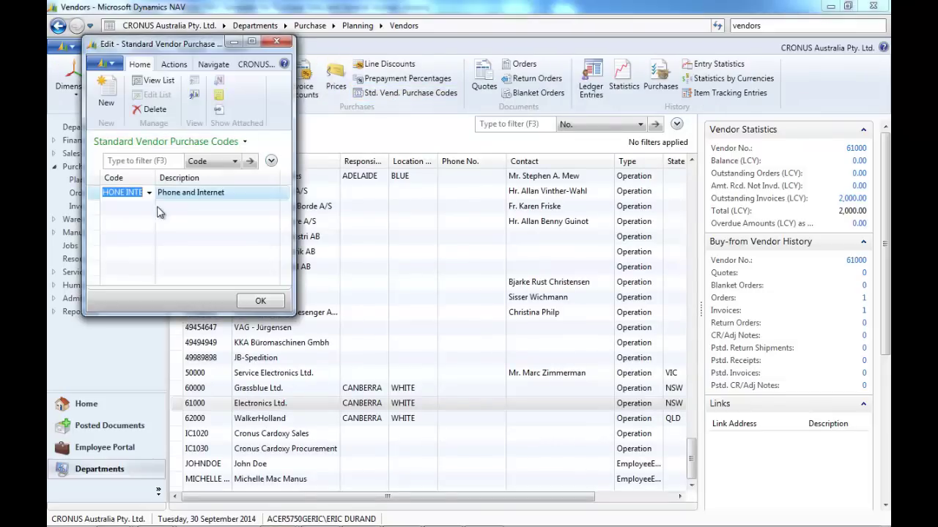
pyautogui.click(150, 210)
pyautogui.click(150, 210)
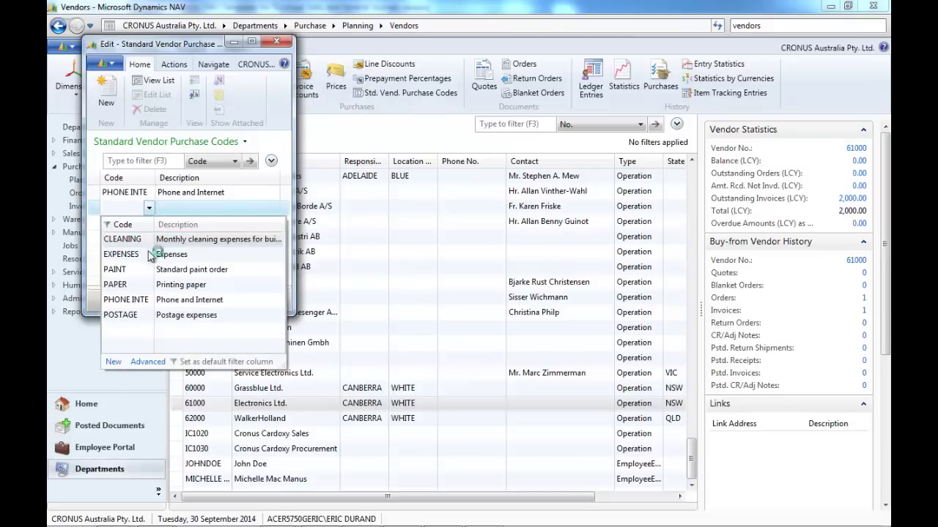
pyautogui.click(193, 316)
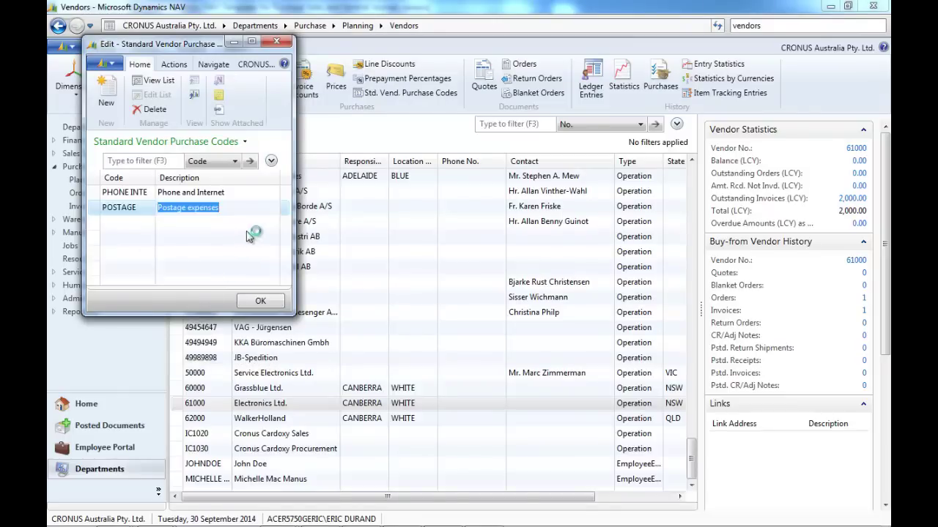
pyautogui.click(277, 41)
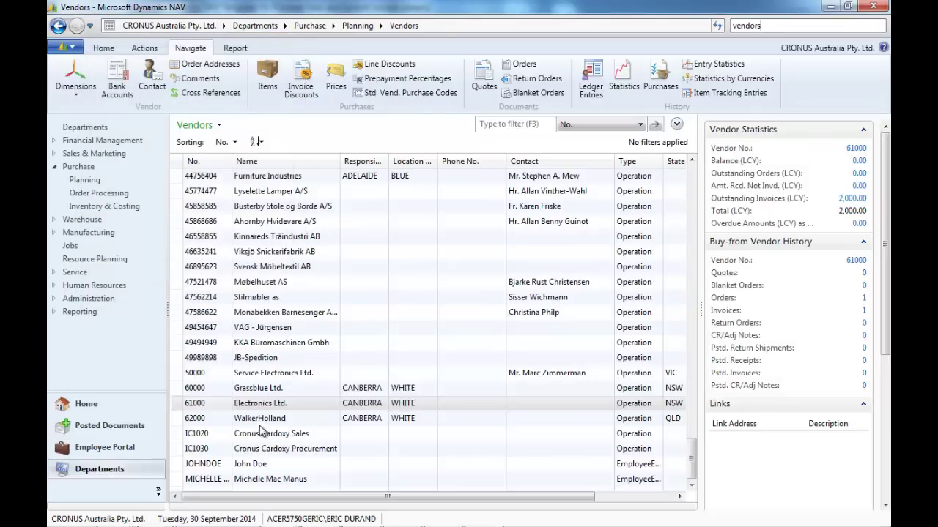
# Assign the PHONE INTE code to vendor 62000 WalkerHolland
pyautogui.click(261, 418)
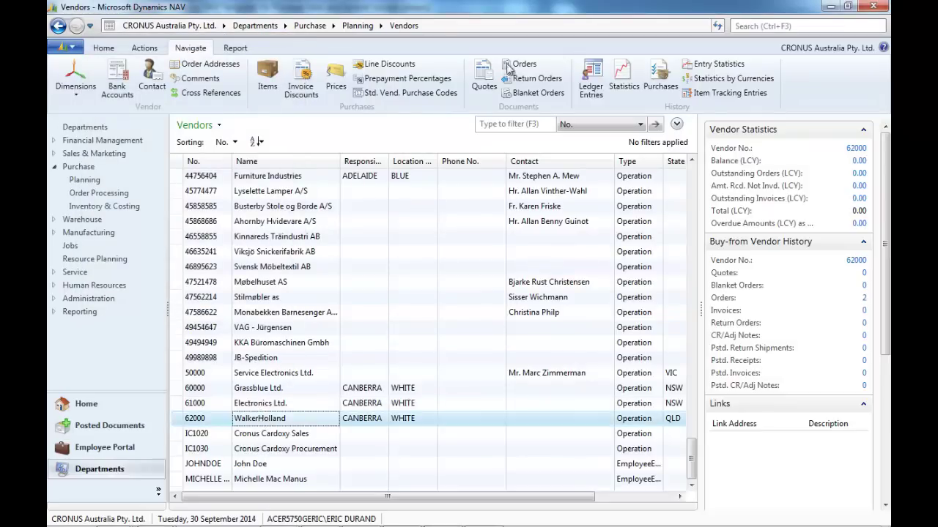
pyautogui.click(388, 96)
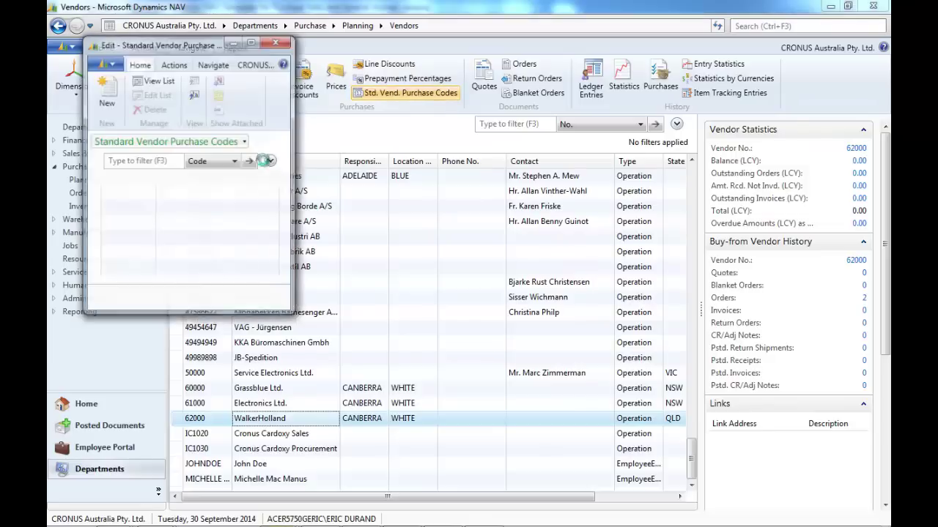
pyautogui.click(148, 194)
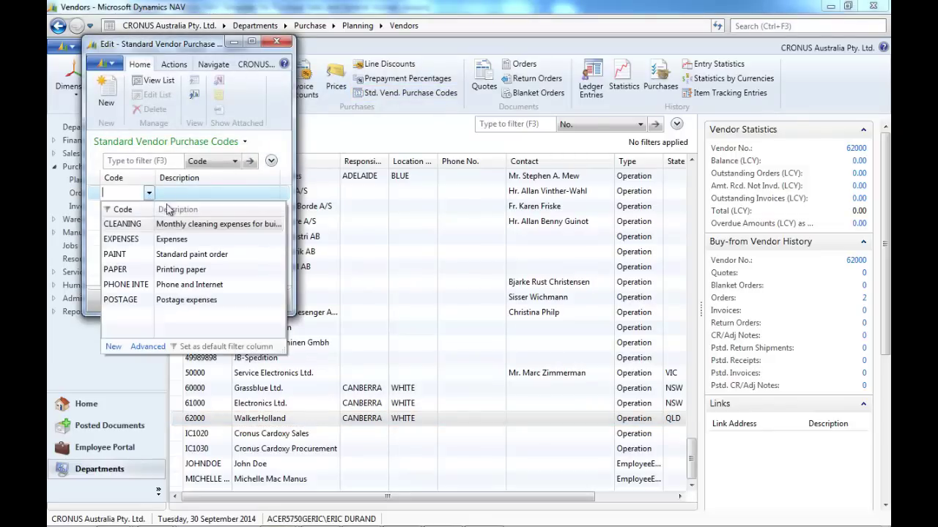
pyautogui.click(172, 285)
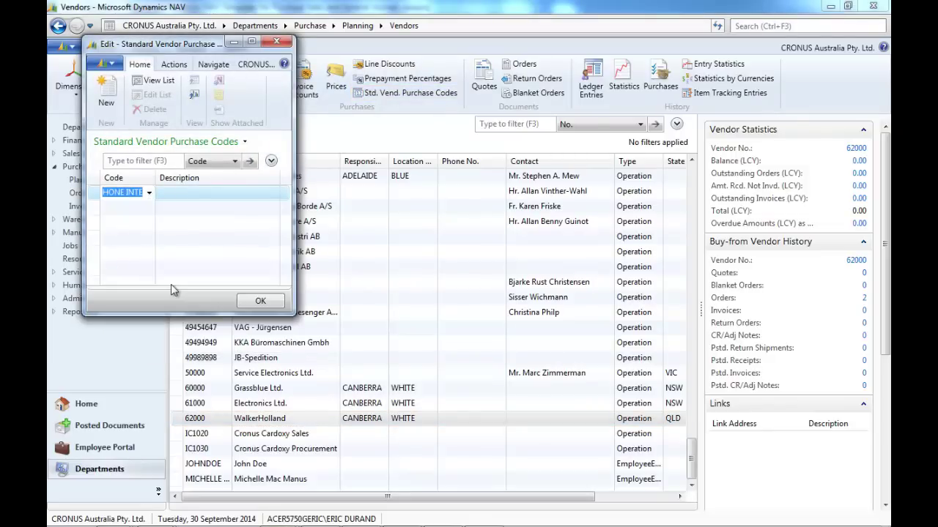
pyautogui.click(261, 302)
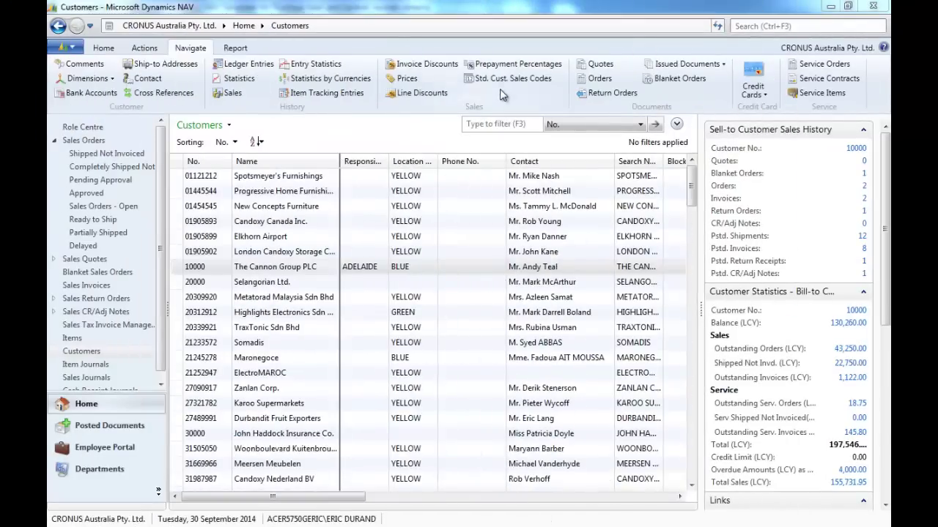
# Create new standard sales code 10000 for the customer and open it for editing
pyautogui.click(509, 84)
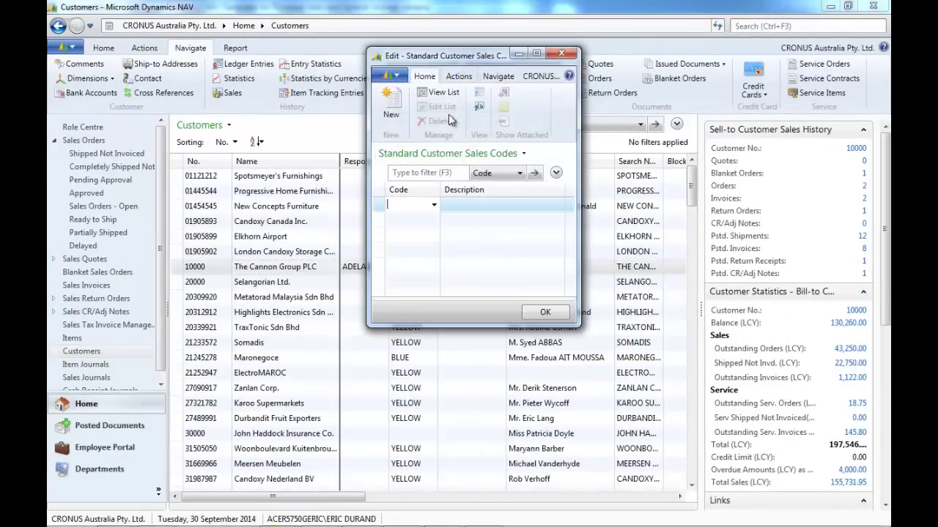
pyautogui.click(434, 206)
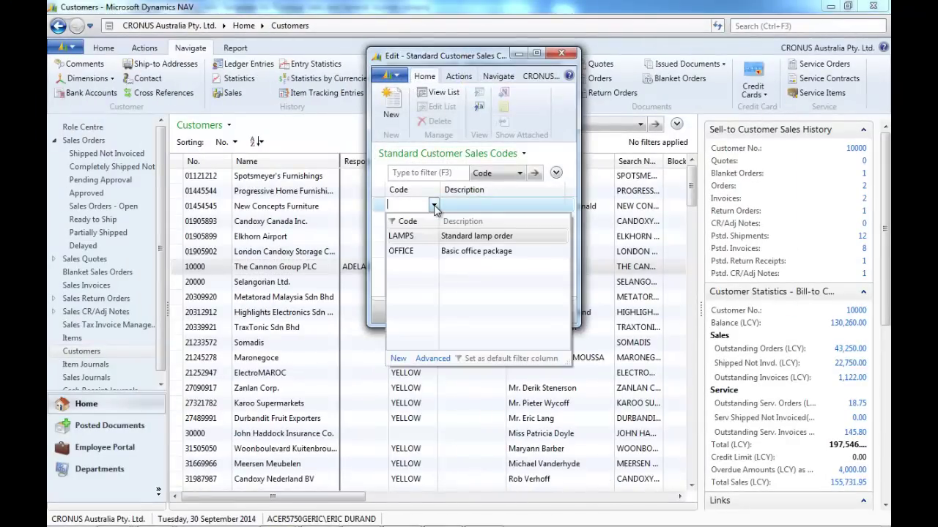
pyautogui.click(398, 359)
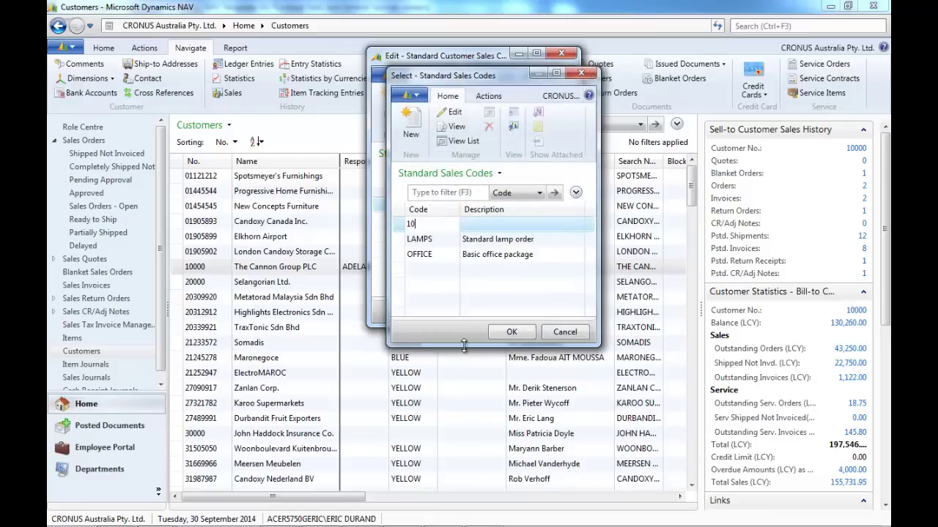
pyautogui.press('Return')
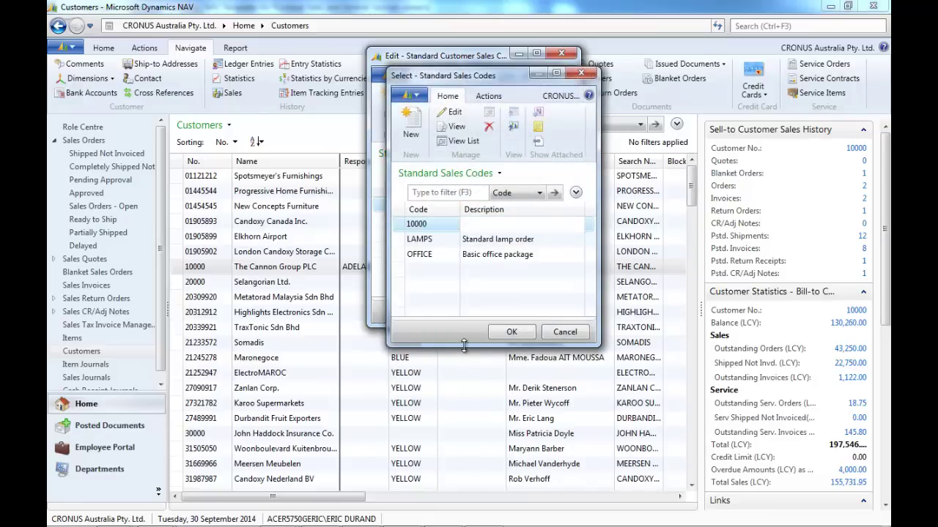
pyautogui.rightClick(438, 224)
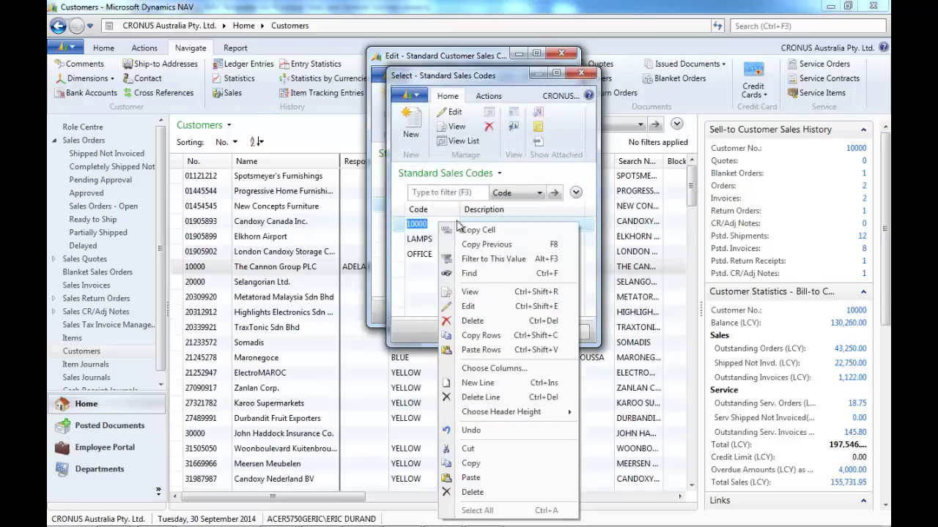
pyautogui.click(460, 309)
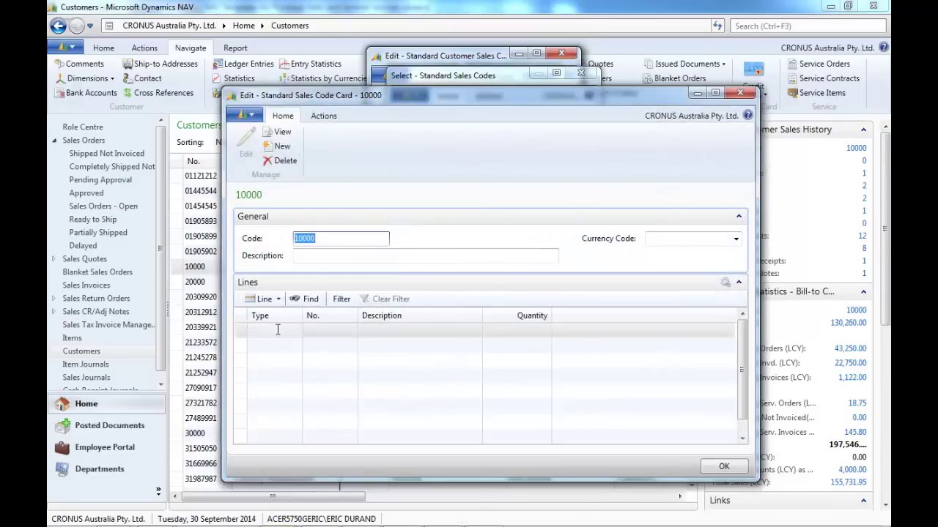
# Add Item lines 1100, 1200 and 1300 to code 10000 and confirm it for the customer
pyautogui.click(293, 334)
pyautogui.click(296, 334)
pyautogui.click(263, 358)
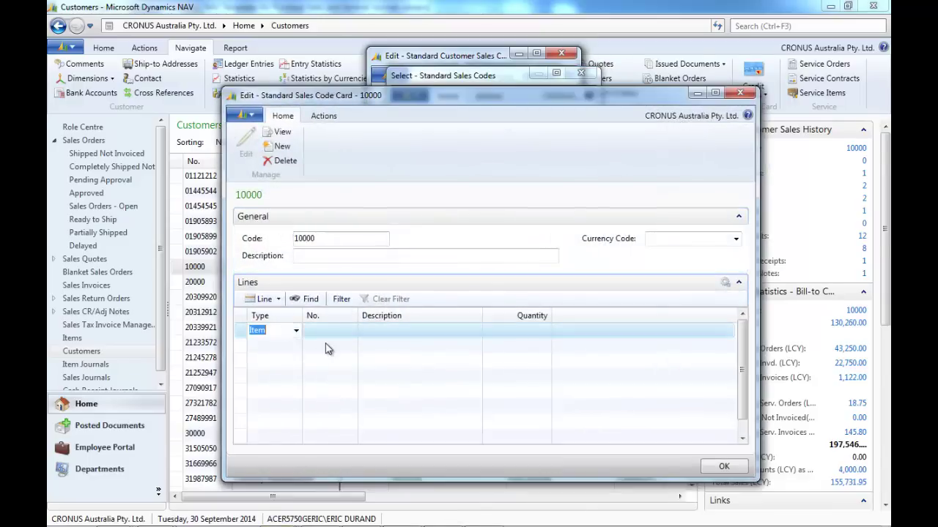
pyautogui.click(335, 333)
pyautogui.write('110')
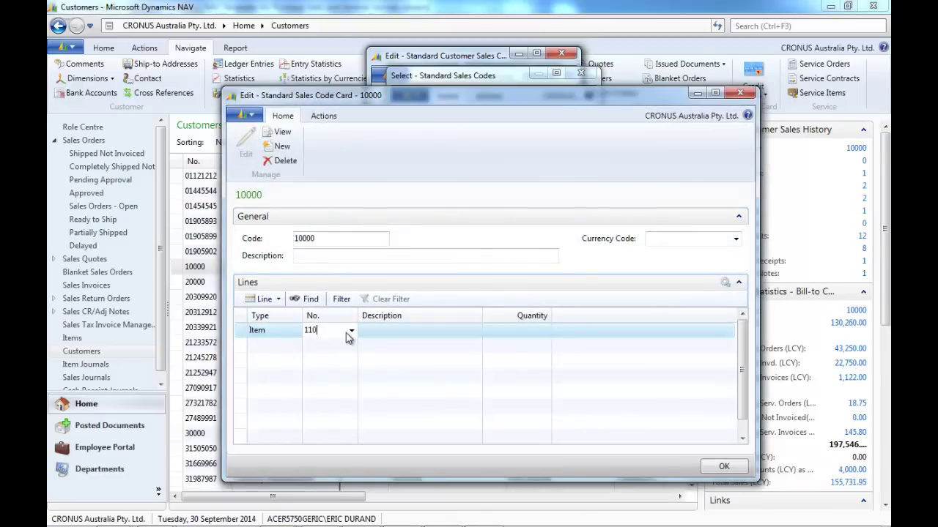
pyautogui.write('0')
pyautogui.press('Return')
pyautogui.press('Return')
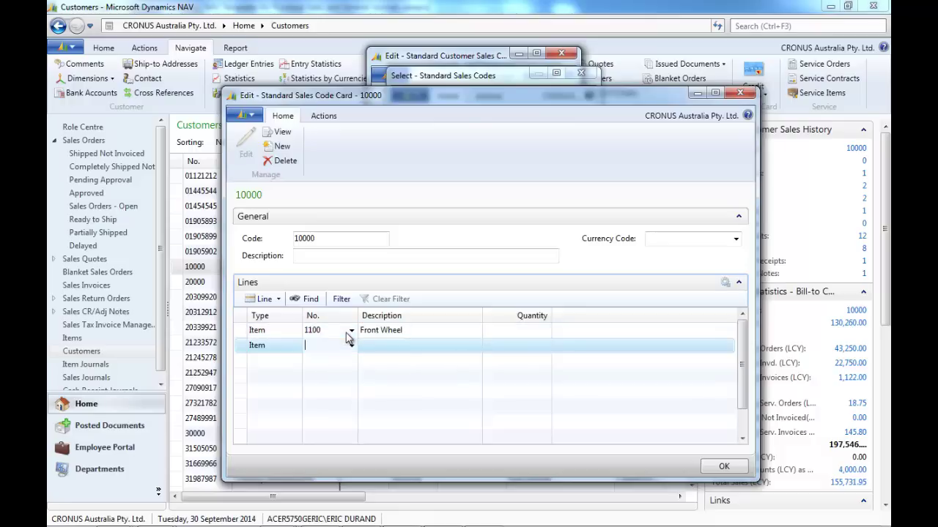
pyautogui.press('Return')
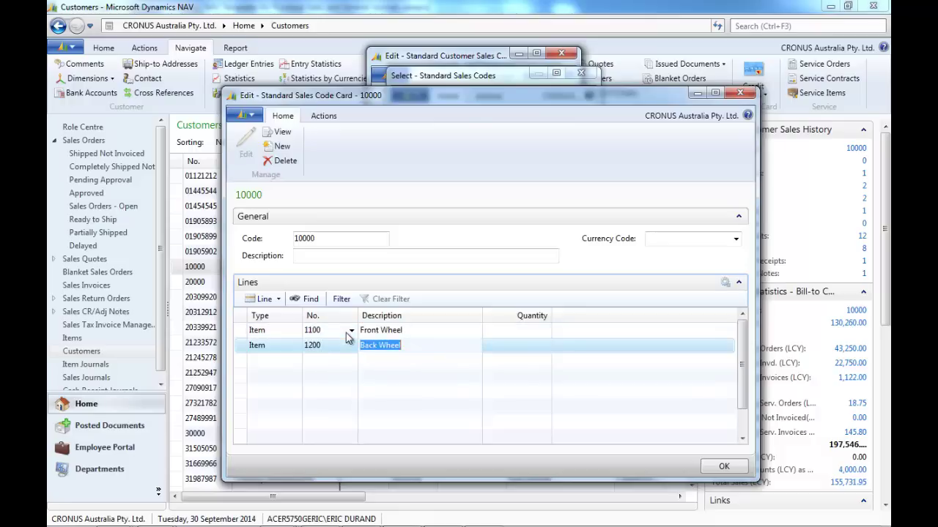
pyautogui.press('Return')
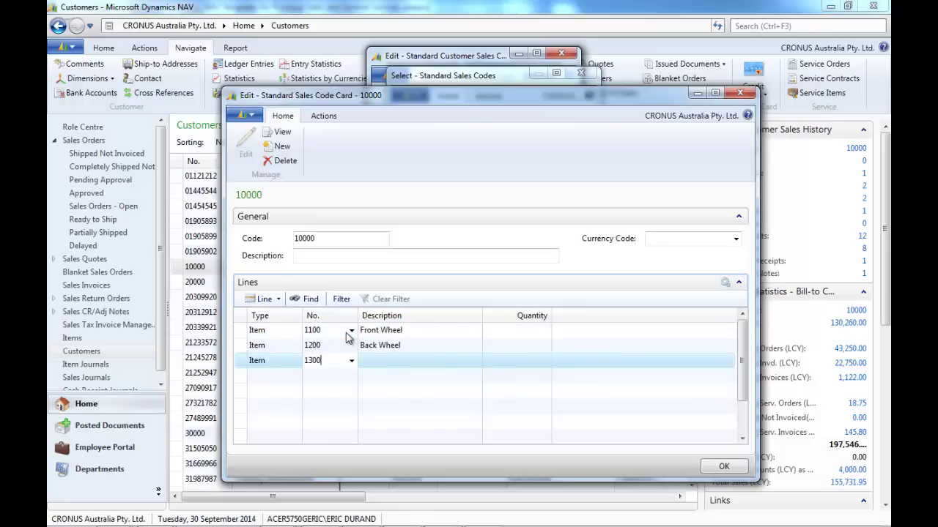
pyautogui.press('Return')
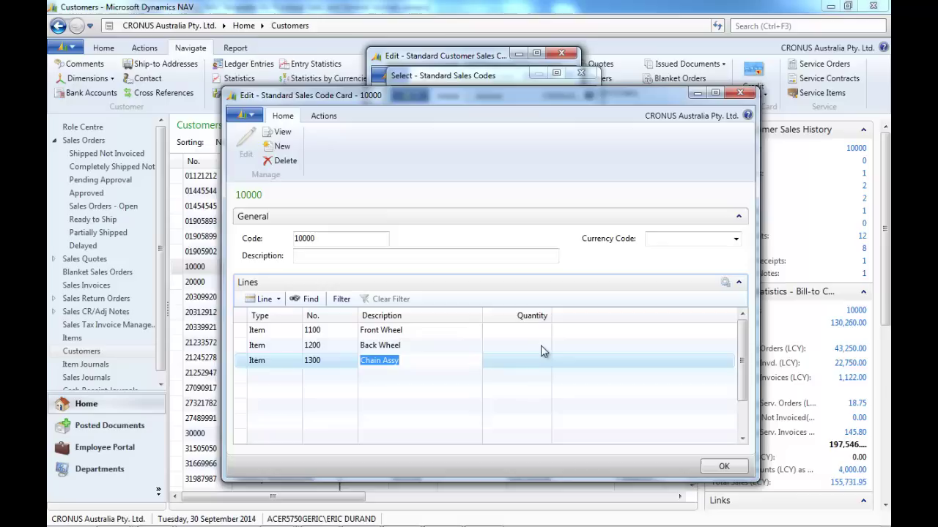
pyautogui.click(740, 94)
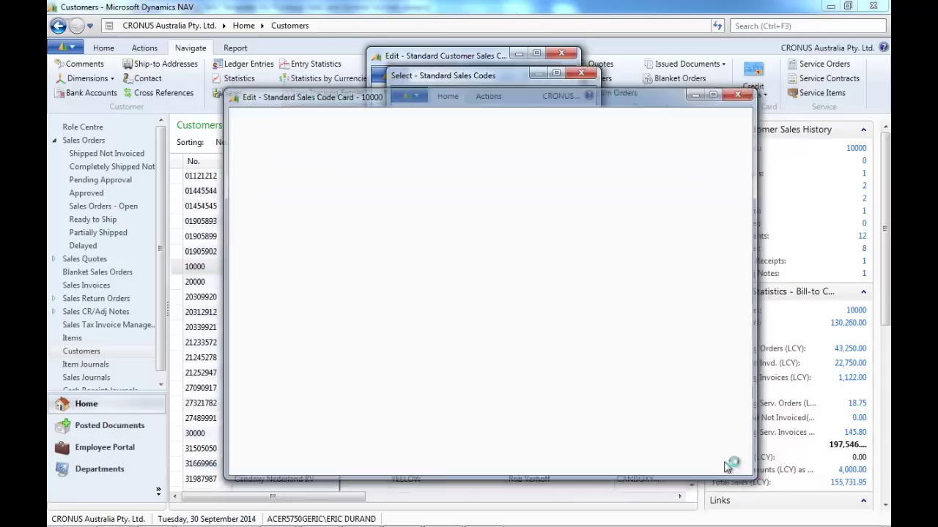
pyautogui.click(521, 332)
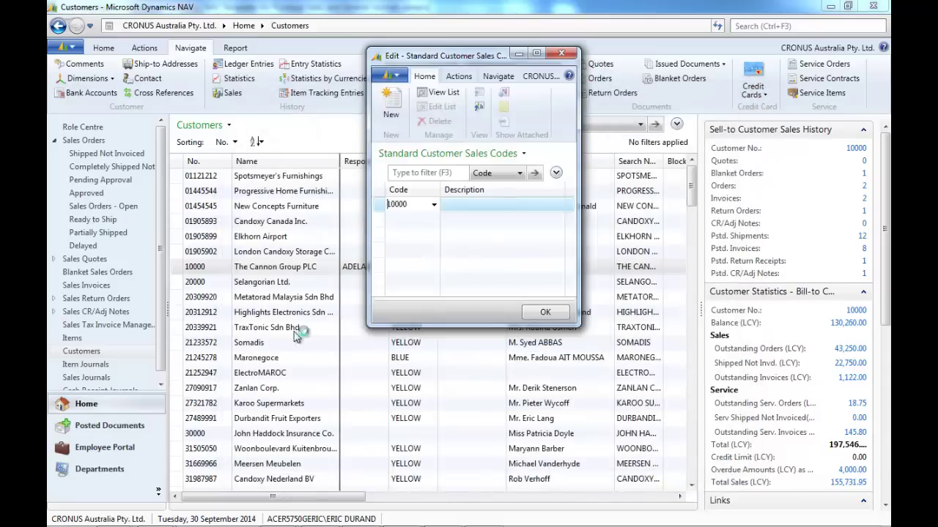
# For customer 20000 Selangorian Ltd., create a new standard sales code 20000 and open it for editing
pyautogui.click(540, 312)
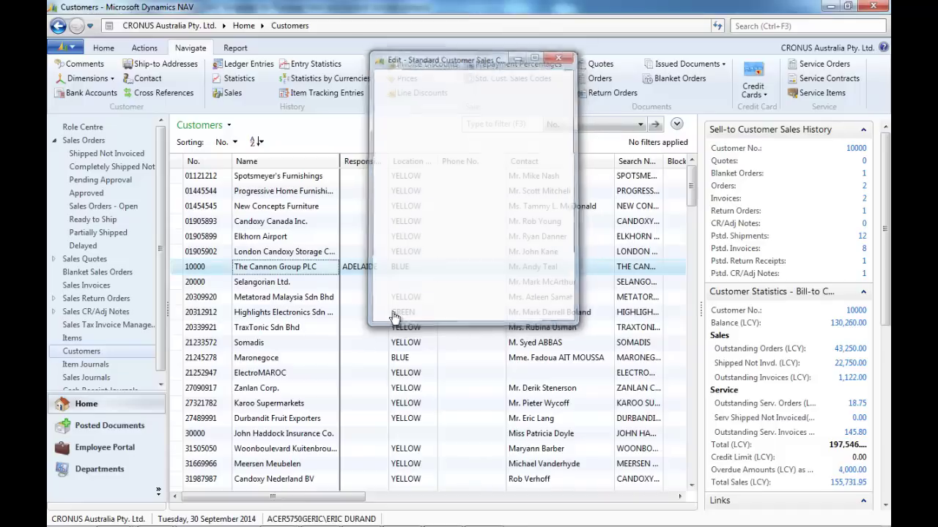
pyautogui.click(274, 286)
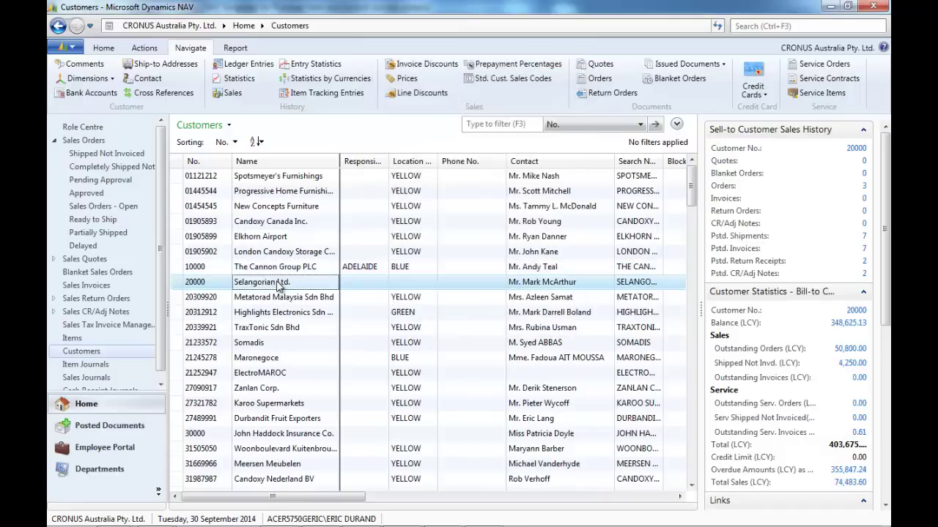
pyautogui.click(506, 80)
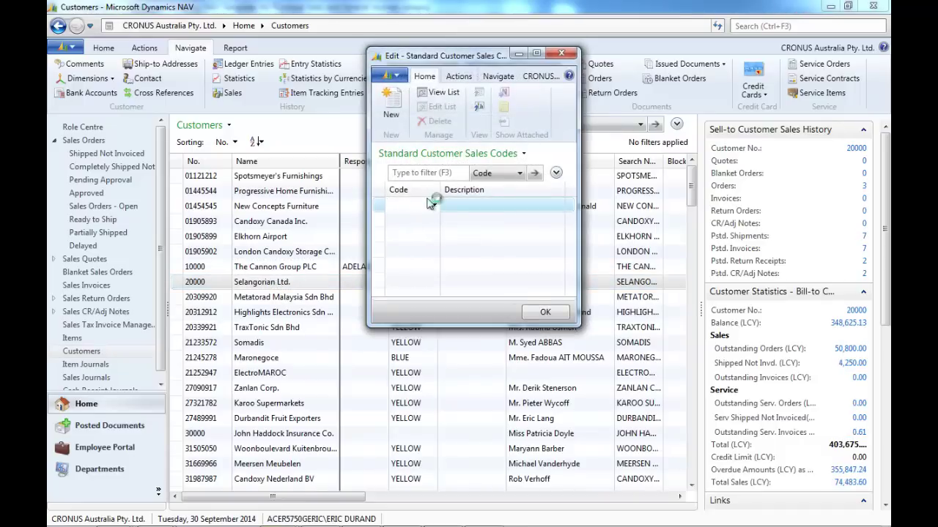
pyautogui.click(434, 205)
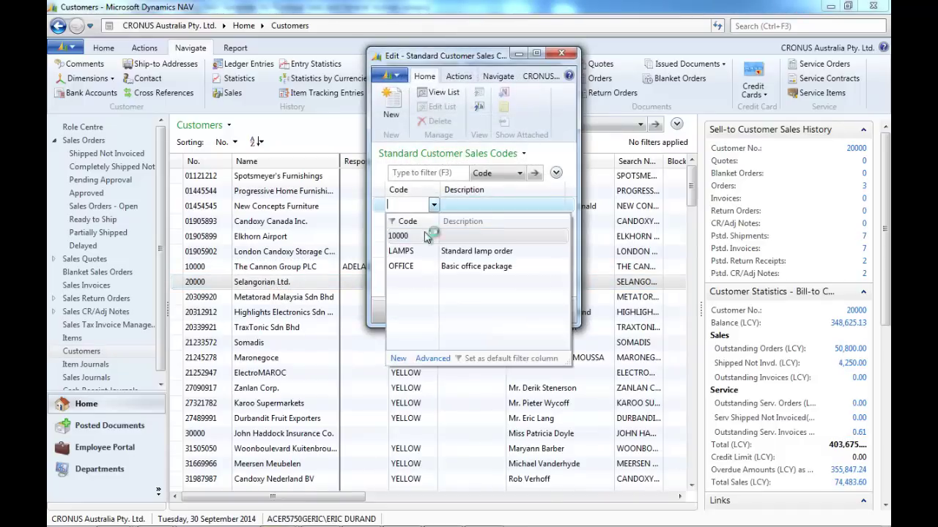
pyautogui.click(398, 359)
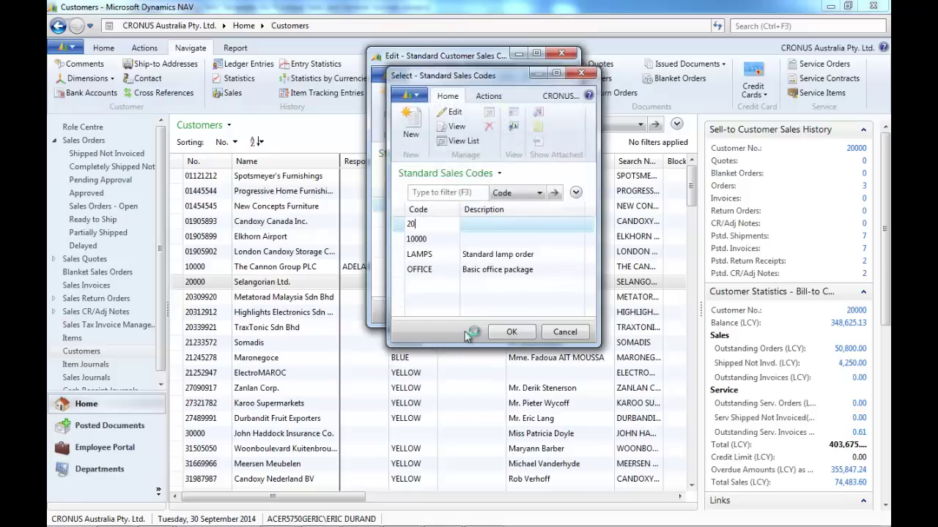
pyautogui.write('20000')
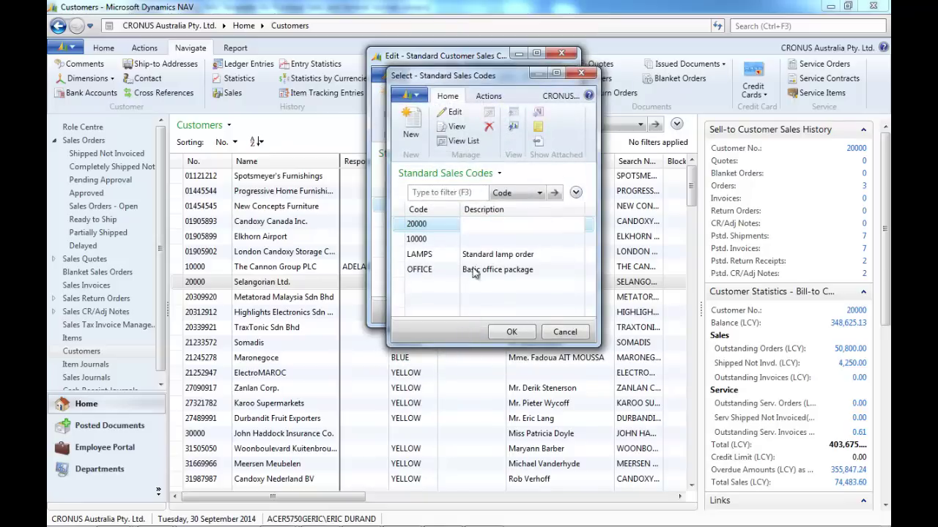
pyautogui.click(454, 114)
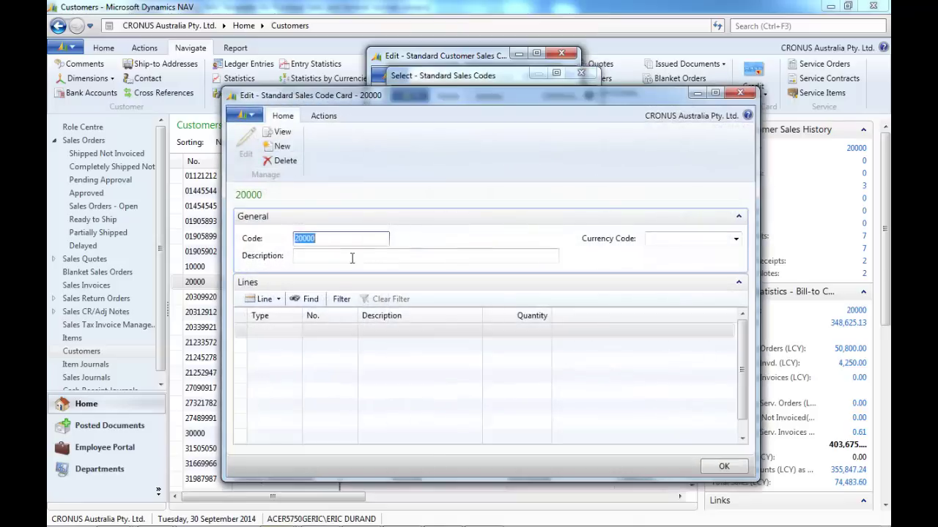
# Add item lines 1200 Back Wheel and 1310 Chain to code 20000
pyautogui.click(282, 335)
pyautogui.click(296, 330)
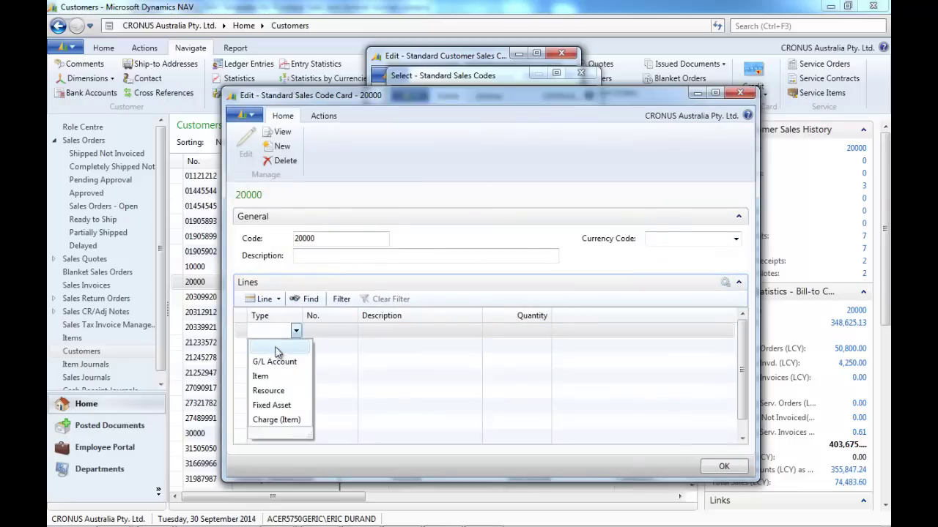
pyautogui.click(263, 376)
pyautogui.click(334, 330)
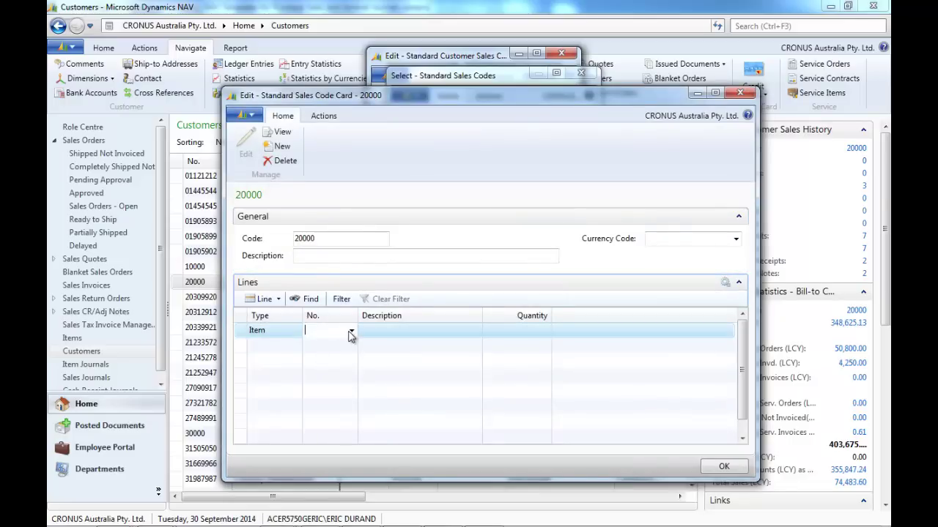
pyautogui.click(351, 331)
pyautogui.scroll(-2, 369, 387)
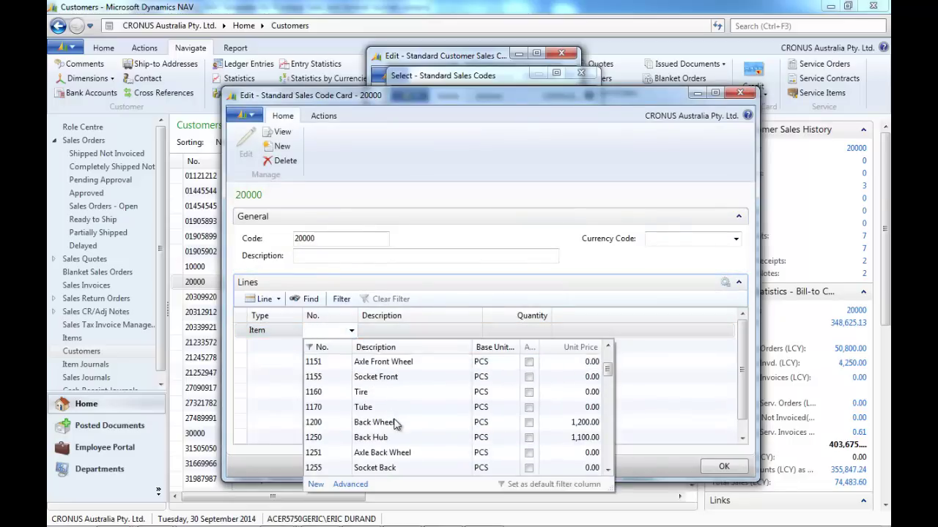
pyautogui.click(396, 425)
pyautogui.click(284, 345)
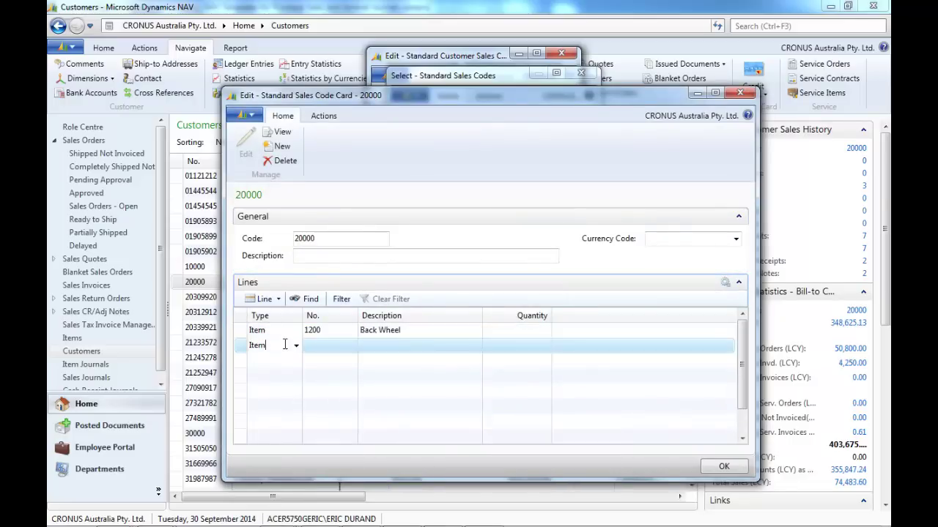
pyautogui.click(322, 346)
pyautogui.click(352, 346)
pyautogui.scroll(-3, 408, 447)
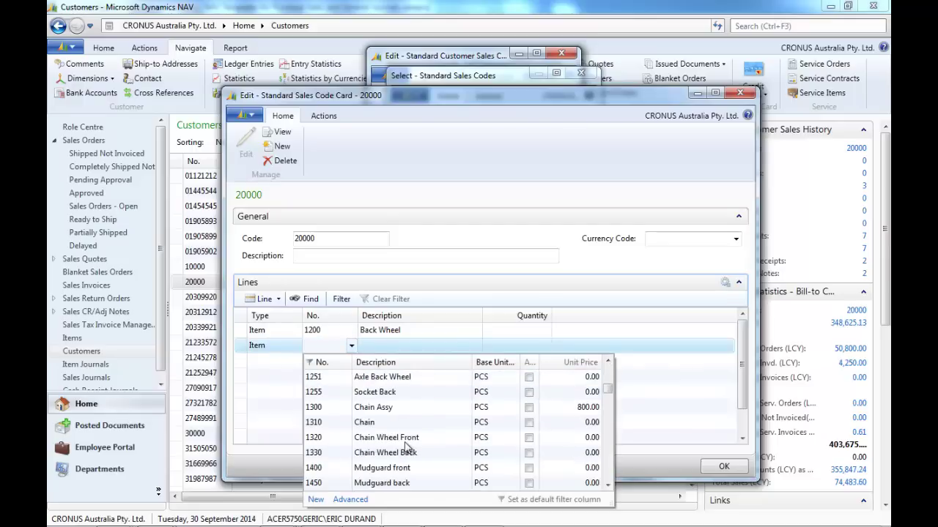
pyautogui.click(395, 422)
# Add a Resource line for LIFT, then close the card and confirm code 20000 for Selangorian Ltd
pyautogui.click(282, 360)
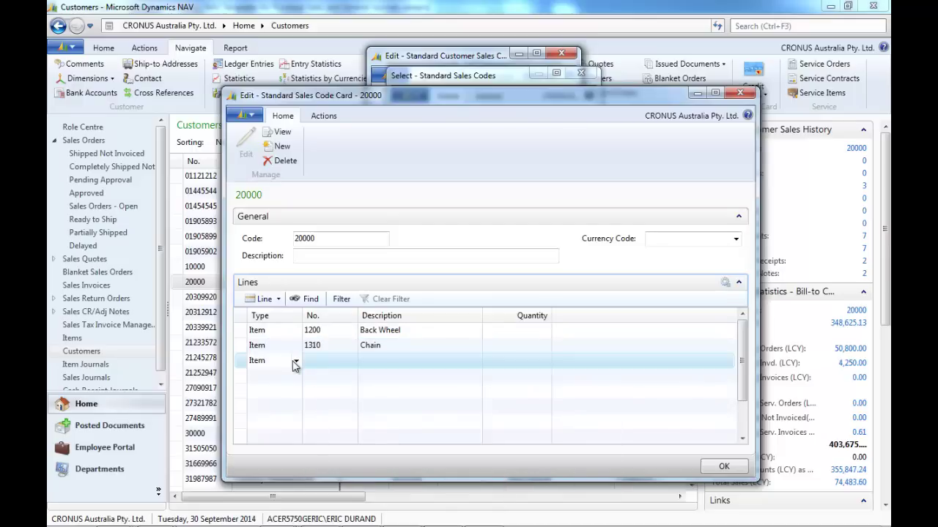
pyautogui.click(296, 361)
pyautogui.click(273, 419)
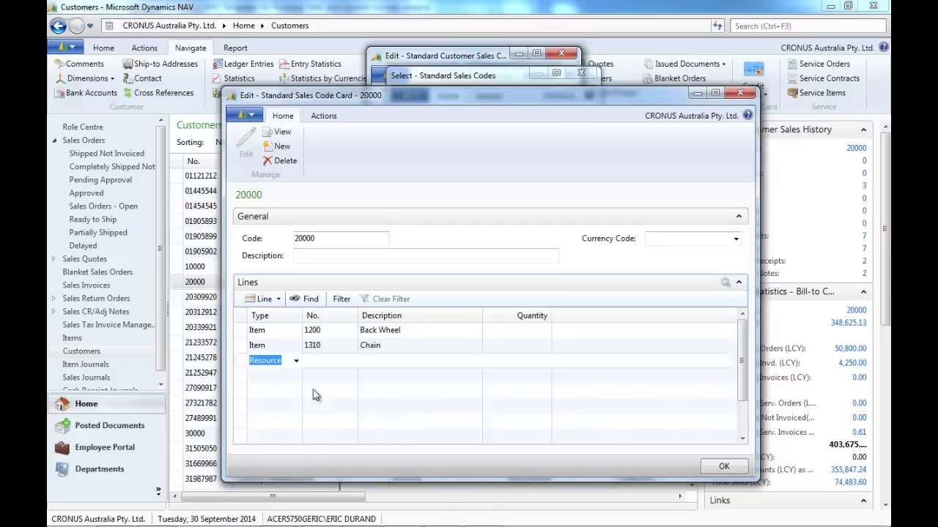
pyautogui.click(339, 361)
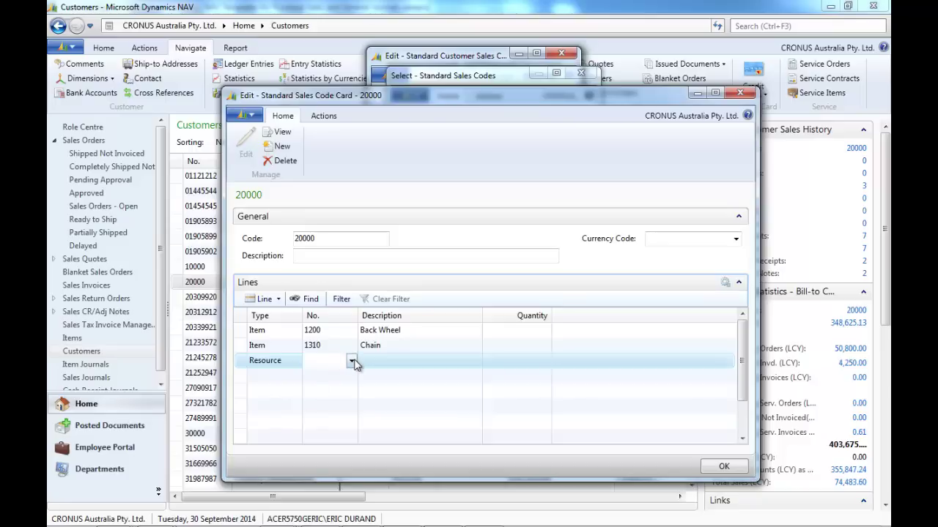
pyautogui.click(353, 362)
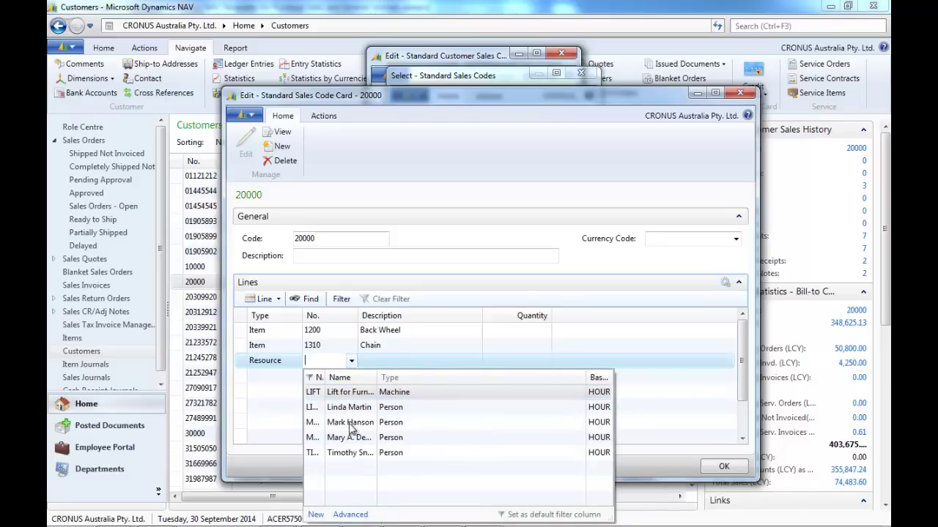
pyautogui.click(359, 395)
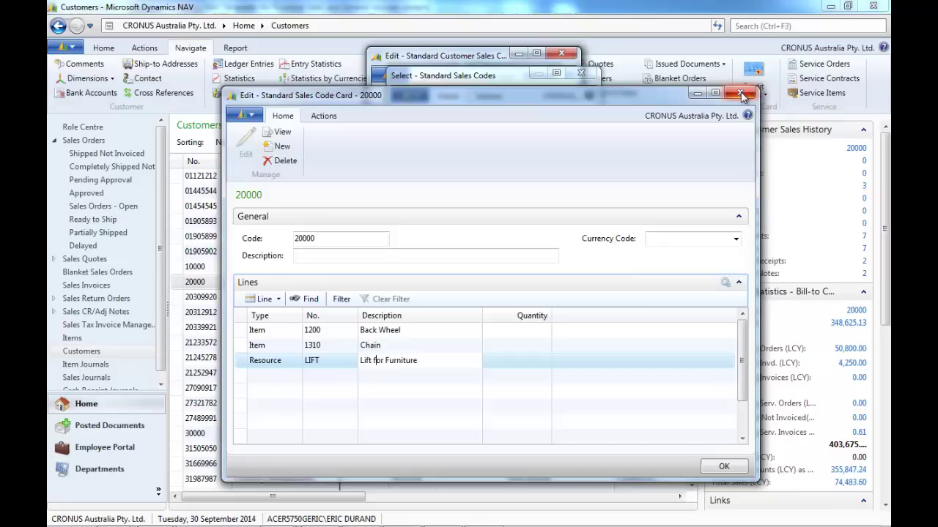
pyautogui.click(718, 467)
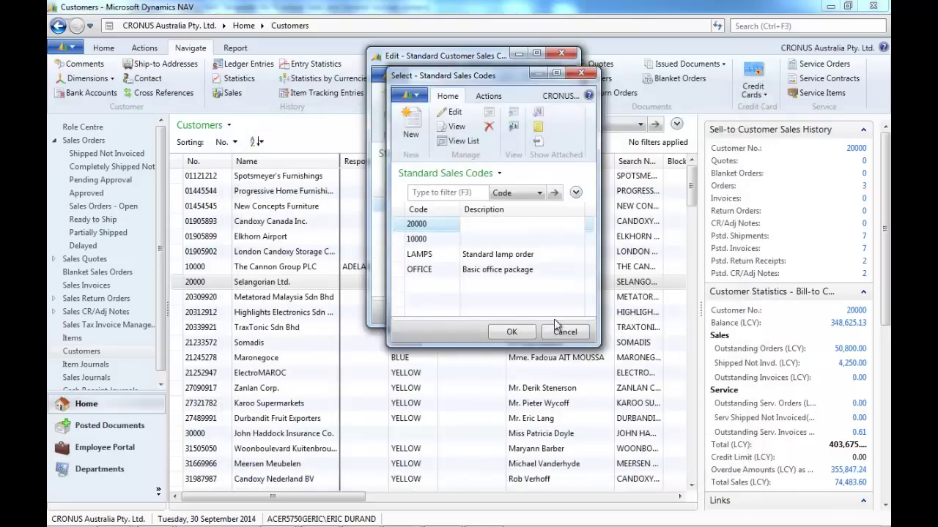
pyautogui.click(505, 333)
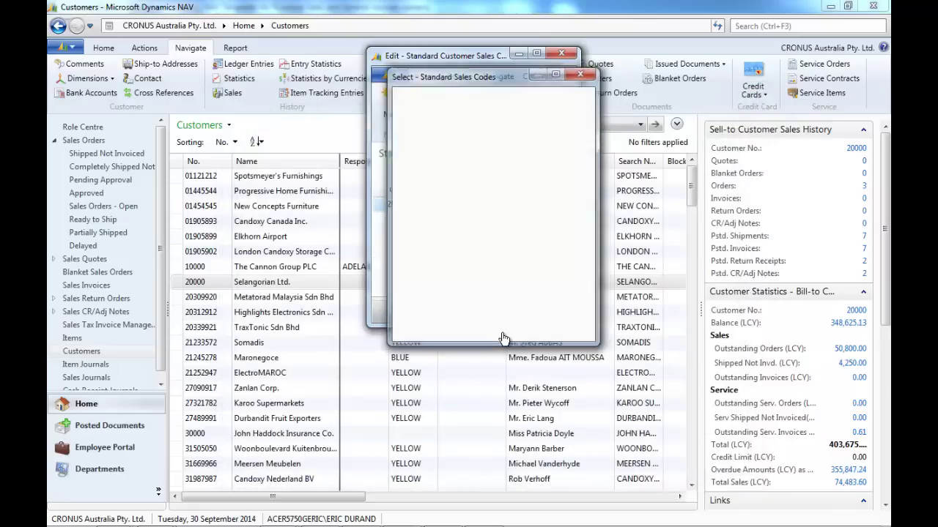
# Create a new sales order 1087 for customer 20000 Selangorian Ltd
pyautogui.click(543, 327)
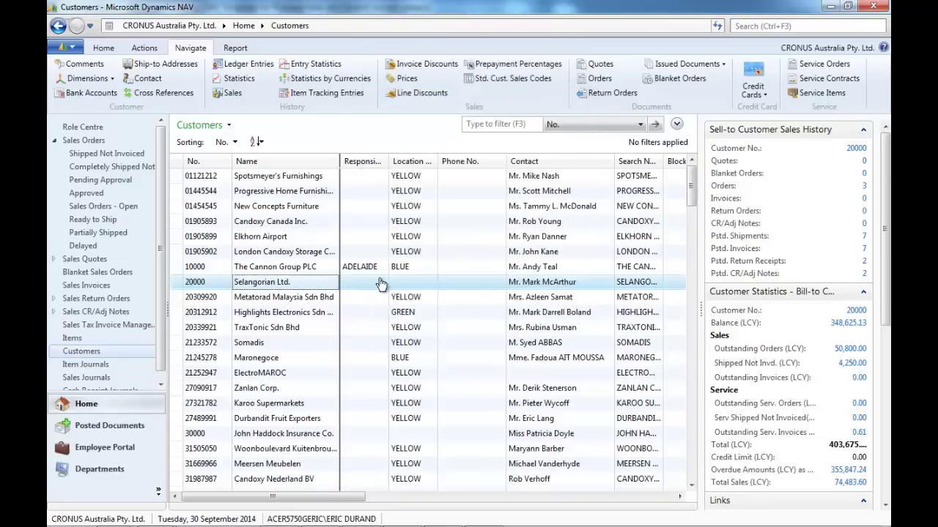
pyautogui.click(94, 141)
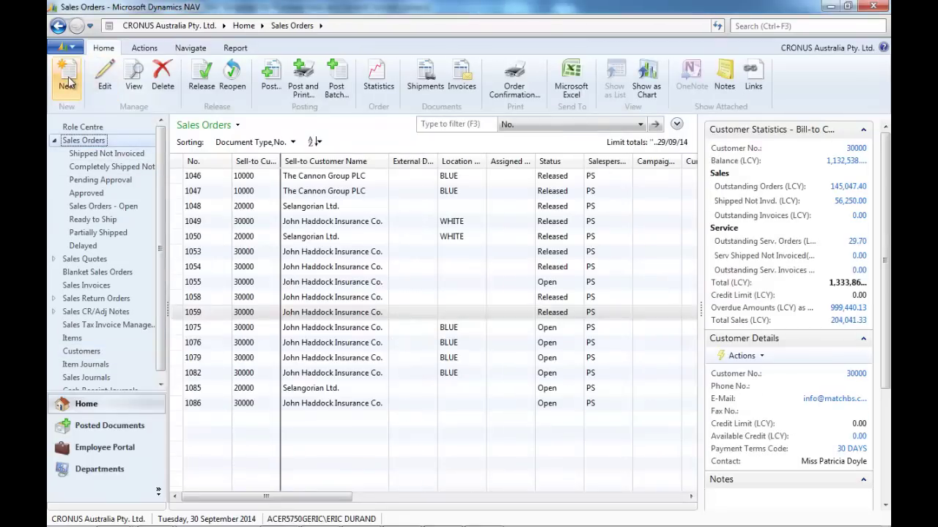
pyautogui.click(67, 82)
pyautogui.click(230, 187)
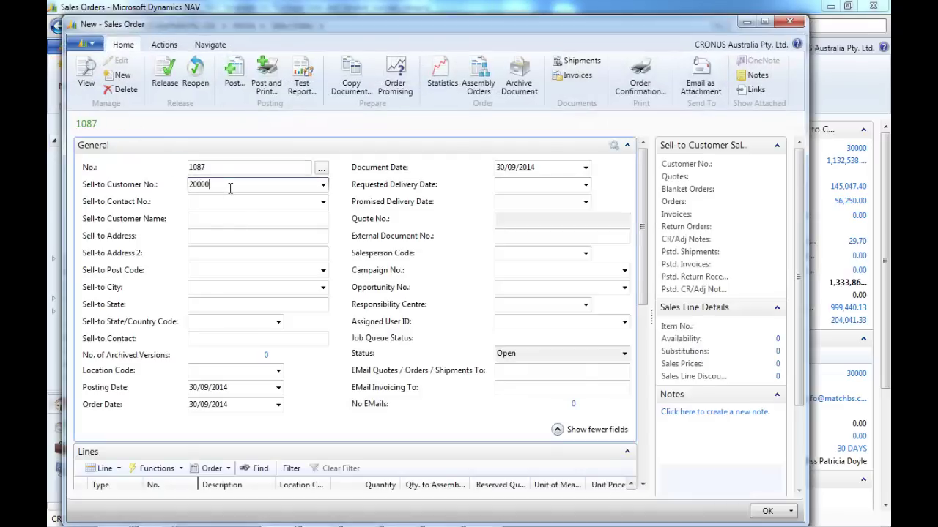
pyautogui.press('Tab')
# Insert the customer's standard sales code lines and collapse the General and Invoicing FastTabs
pyautogui.click(165, 45)
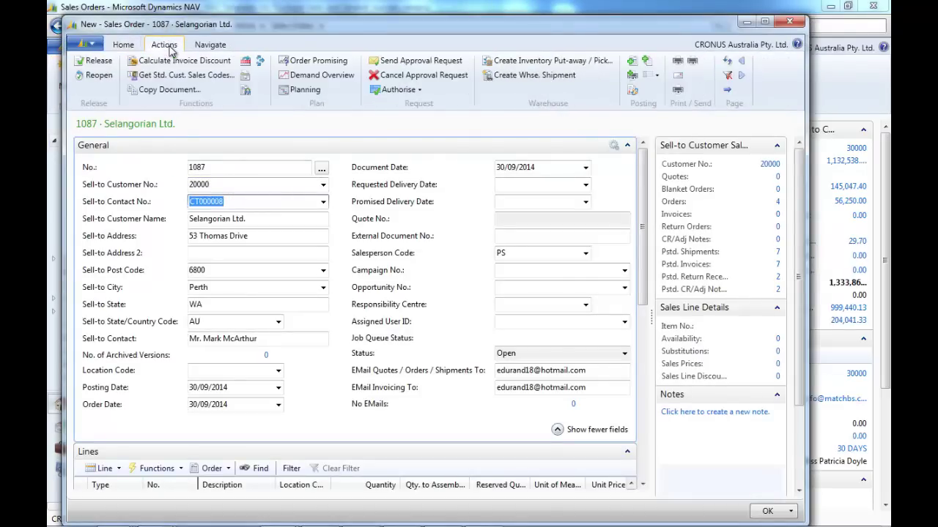
pyautogui.click(183, 75)
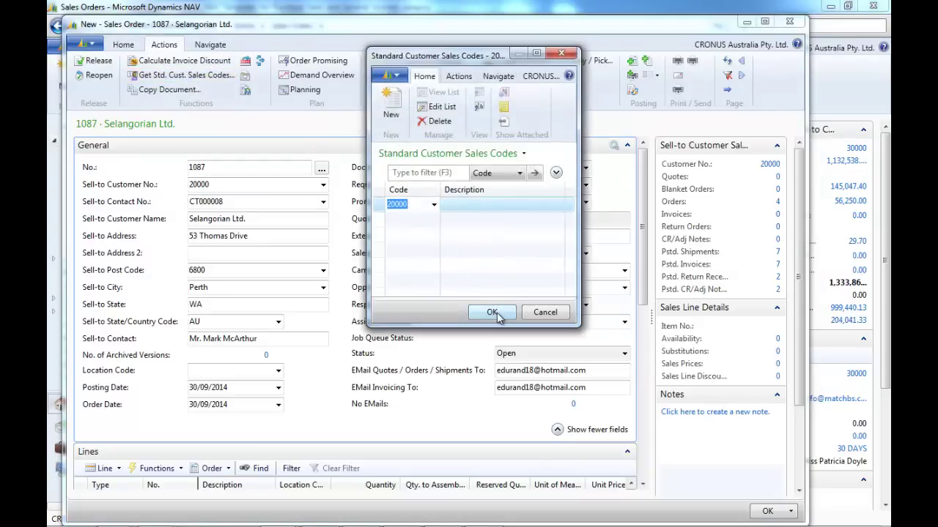
pyautogui.click(492, 313)
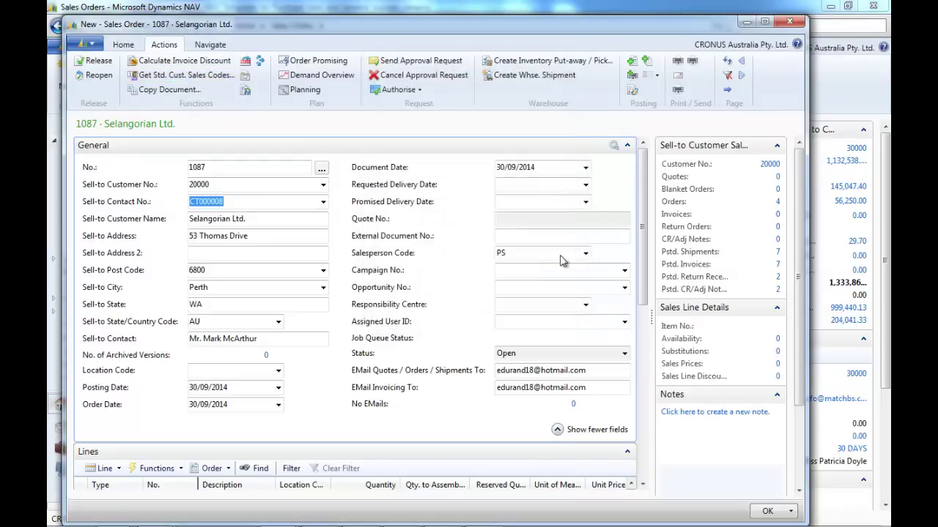
pyautogui.click(628, 147)
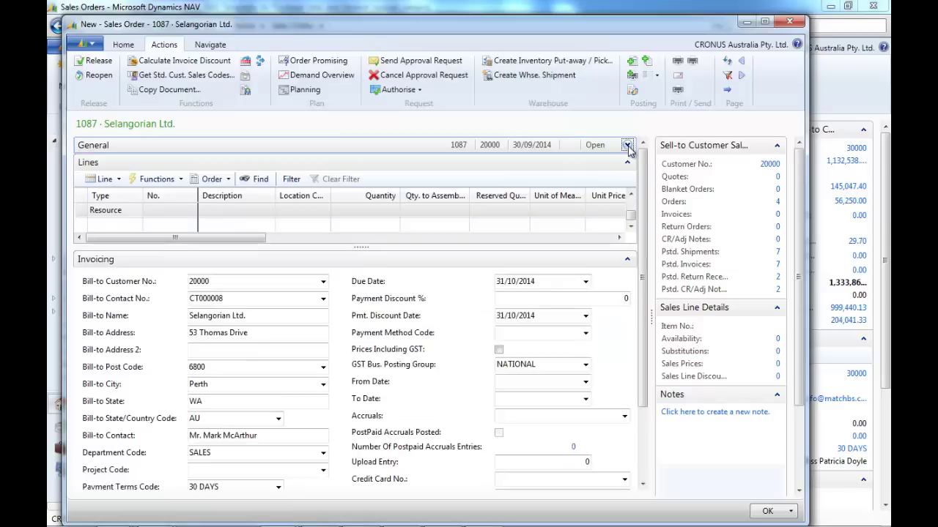
pyautogui.click(627, 261)
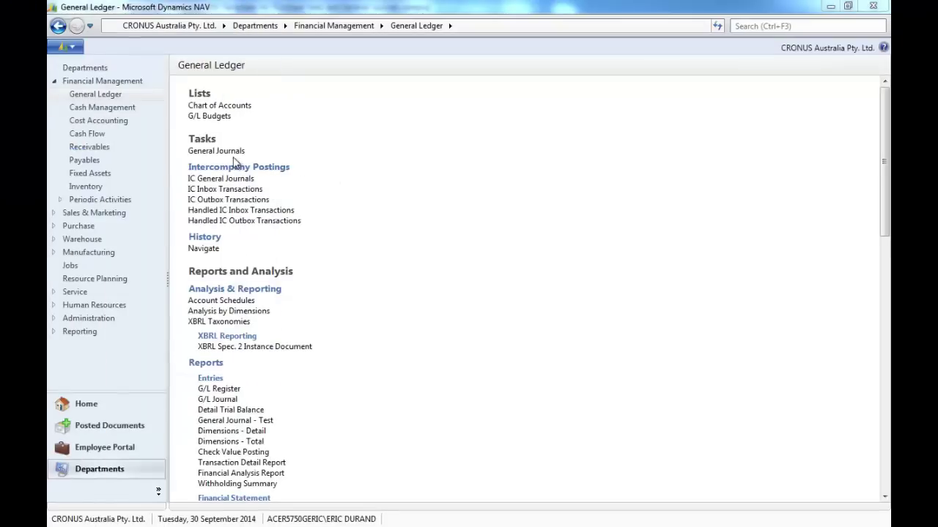
# In the general journal, enter account 8710 for 10,000 and account 8720 for 5,000
pyautogui.click(228, 152)
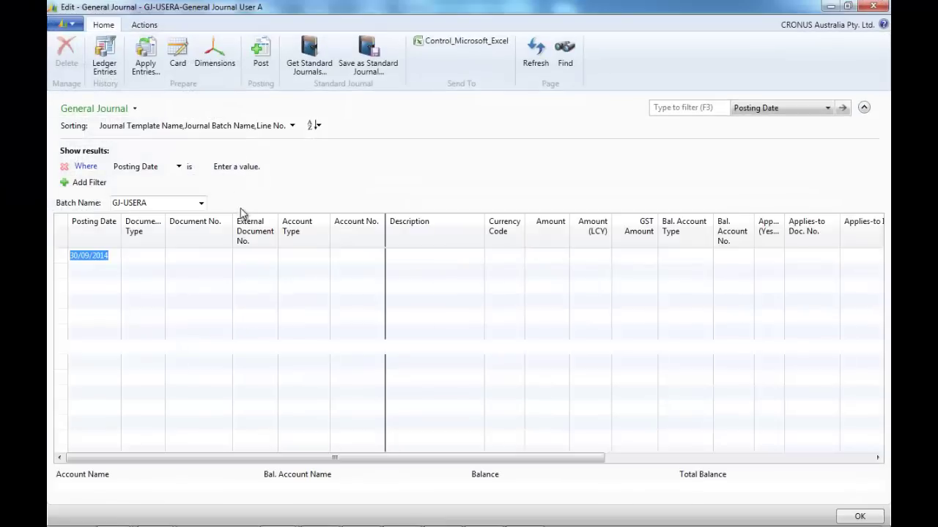
pyautogui.click(361, 258)
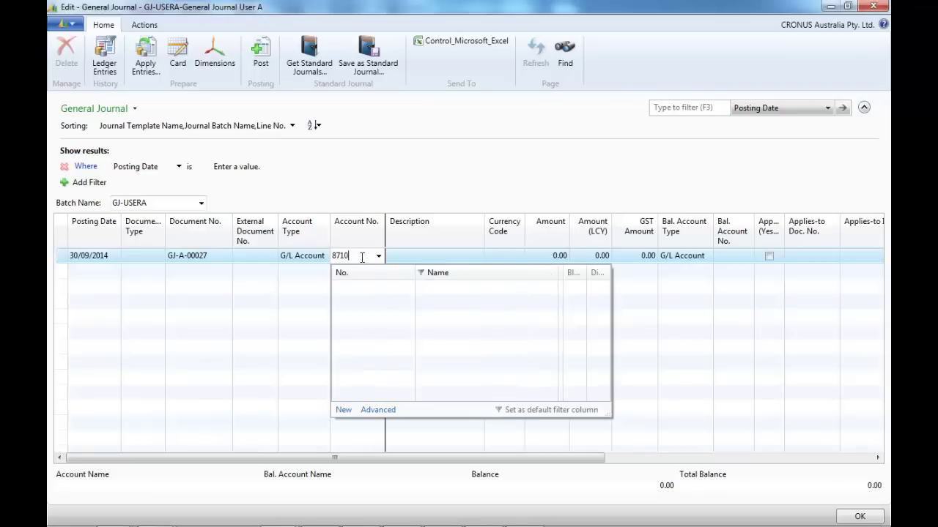
pyautogui.press('Tab')
pyautogui.press('Tab')
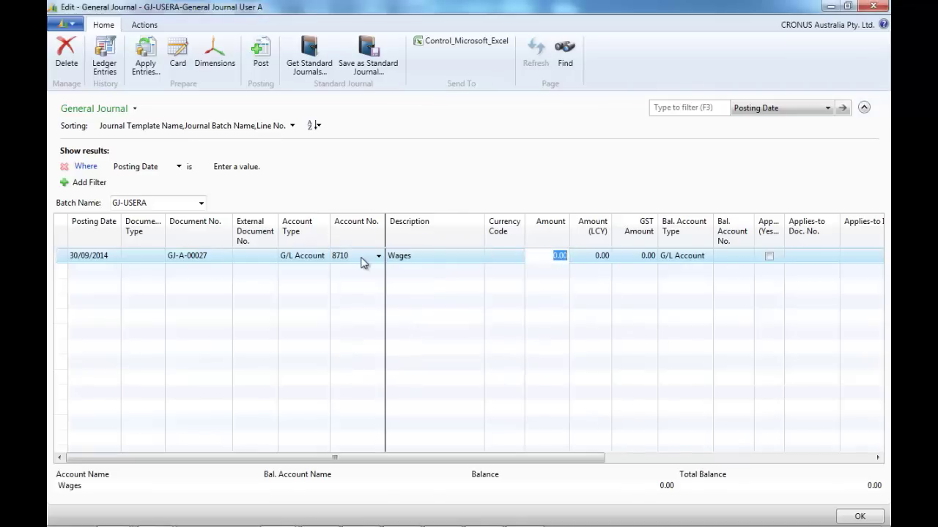
pyautogui.write('10,000')
pyautogui.press('Return')
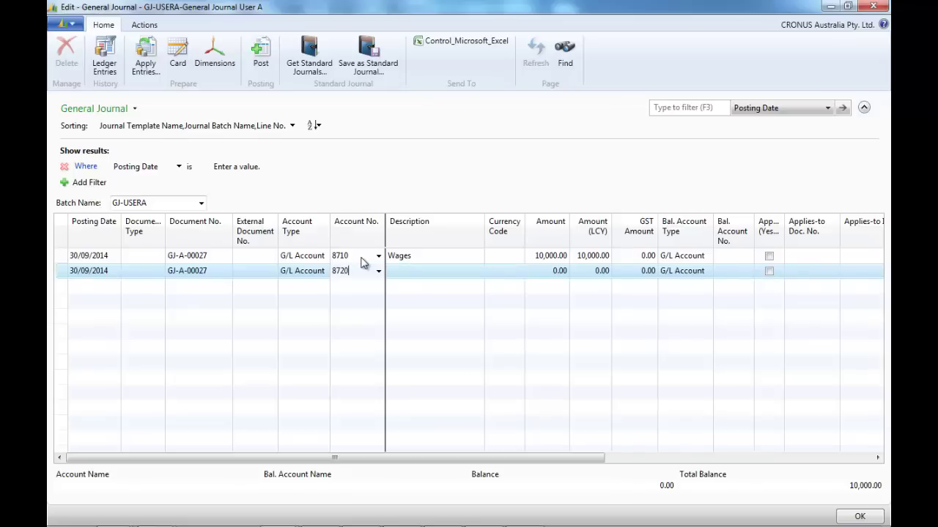
pyautogui.write('8720')
pyautogui.press('Tab')
pyautogui.press('Tab')
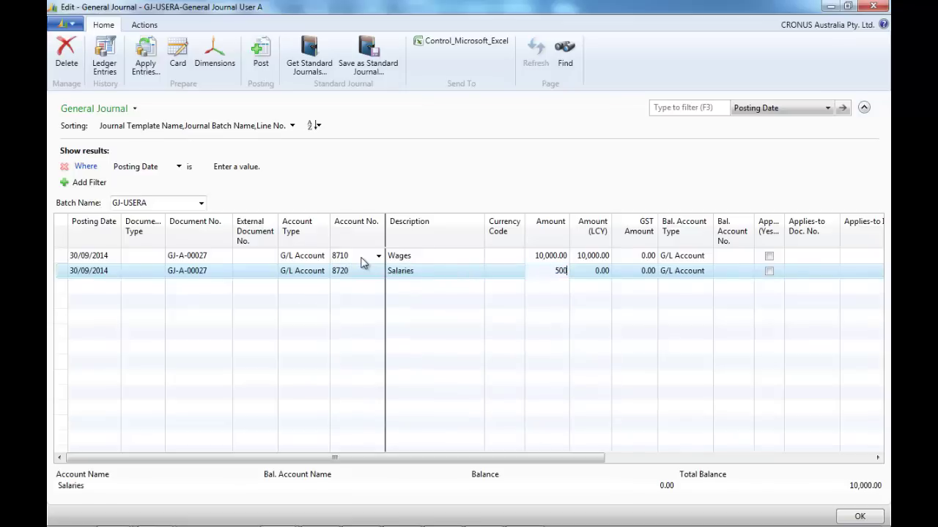
pyautogui.press('Return')
pyautogui.press('Return')
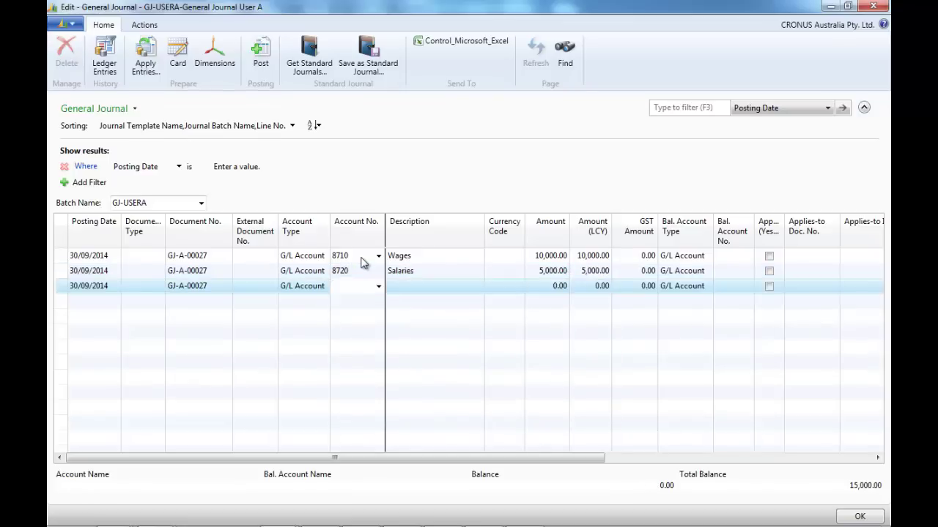
# Add account 8740 for 1,500, 5320 for -15,000 and 5330 for -1,500 to balance the journal
pyautogui.write('8740')
pyautogui.press('Tab')
pyautogui.press('Tab')
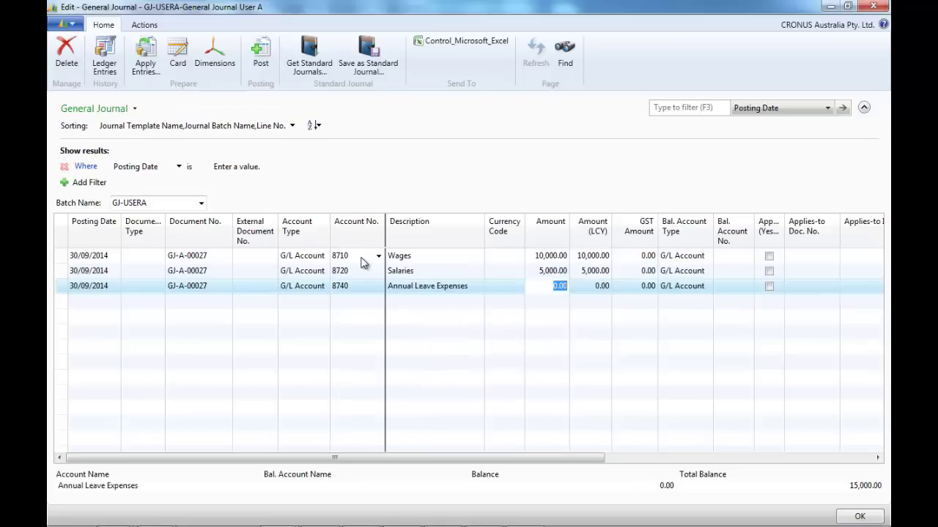
pyautogui.press('Return')
pyautogui.press('Return')
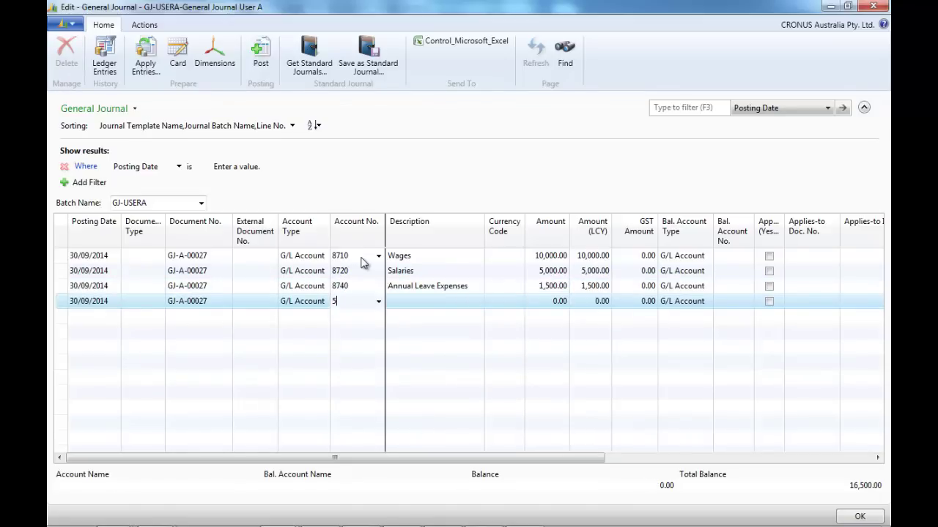
pyautogui.press('Tab')
pyautogui.press('Tab')
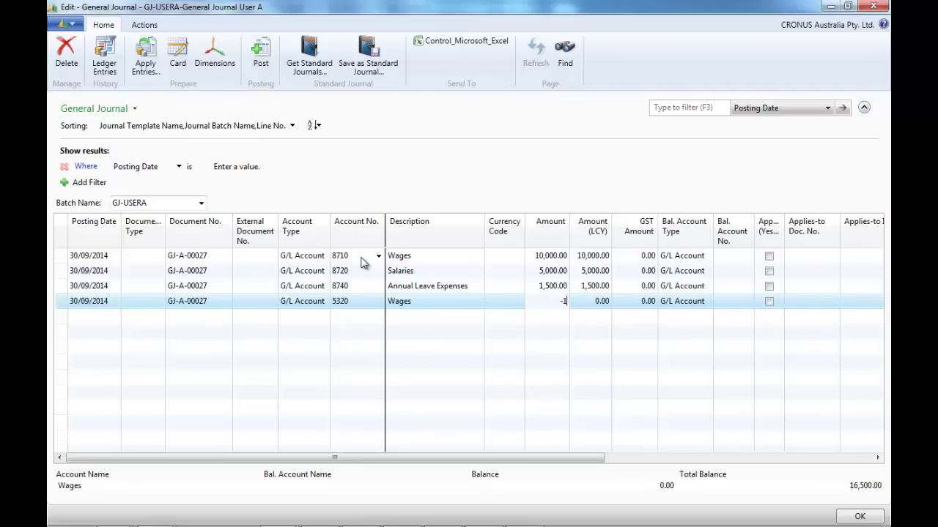
pyautogui.press('Return')
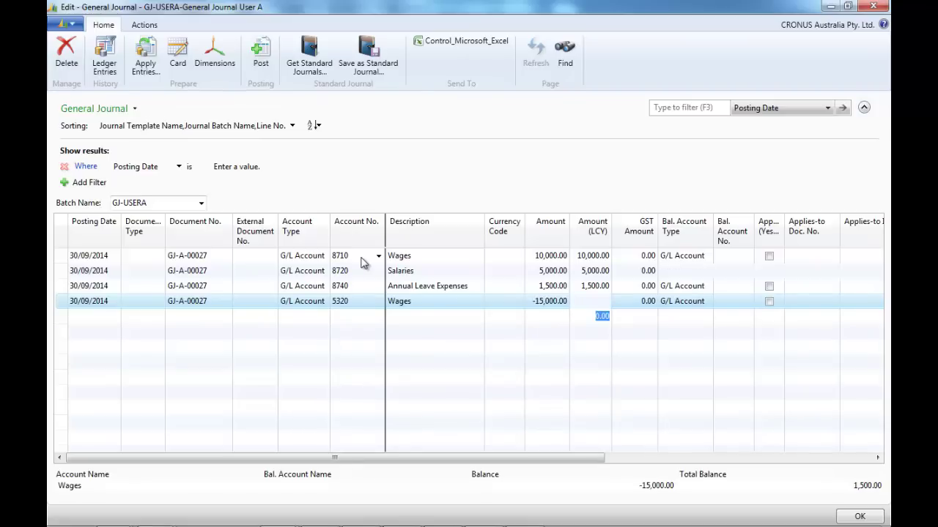
pyautogui.press('Return')
pyautogui.write('5330')
pyautogui.press('Tab')
pyautogui.press('Tab')
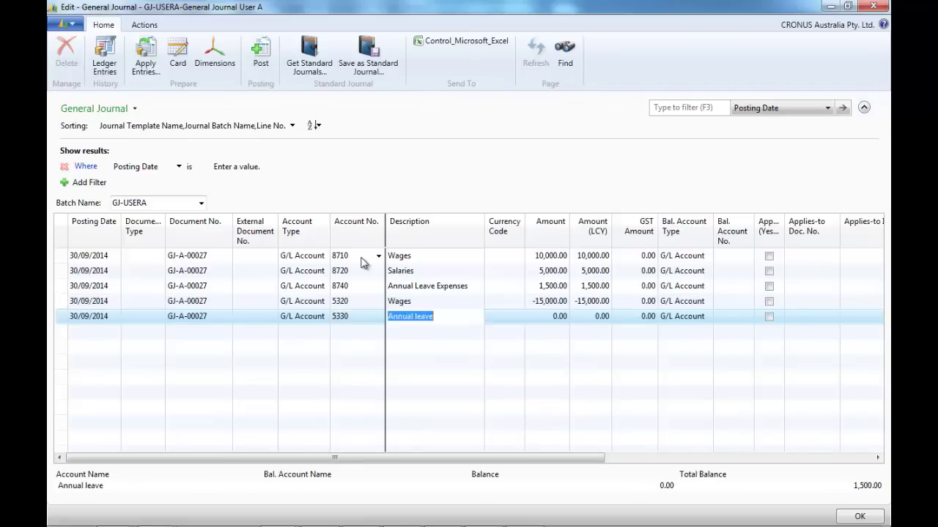
pyautogui.write('-1,500')
pyautogui.press('Tab')
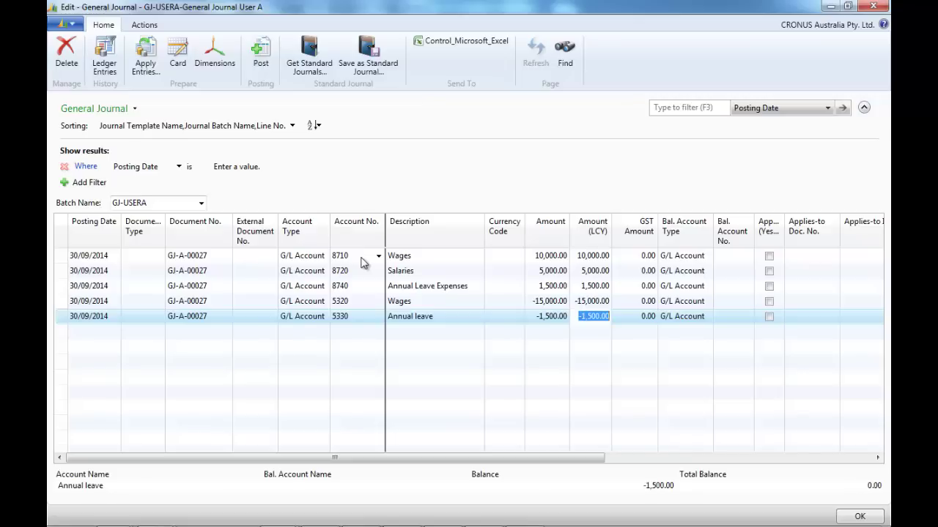
# Save the lines as standard journal code PAYROLL with description 'Payroll run monthly'
pyautogui.click(367, 59)
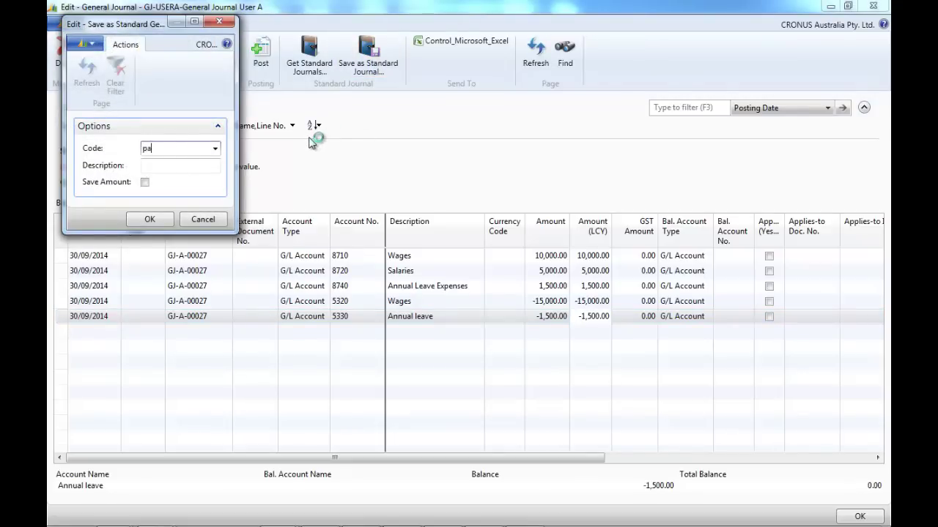
pyautogui.write('payroll')
pyautogui.press('Tab')
pyautogui.write('P')
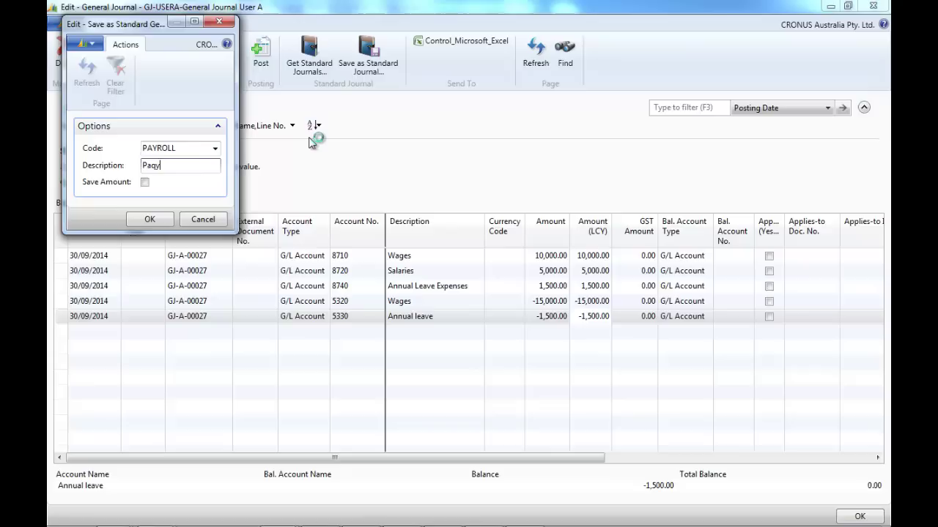
pyautogui.write('aqy')
pyautogui.press('BackSpace')
pyautogui.press('BackSpace')
pyautogui.write('yroll run monthly')
pyautogui.press('Tab')
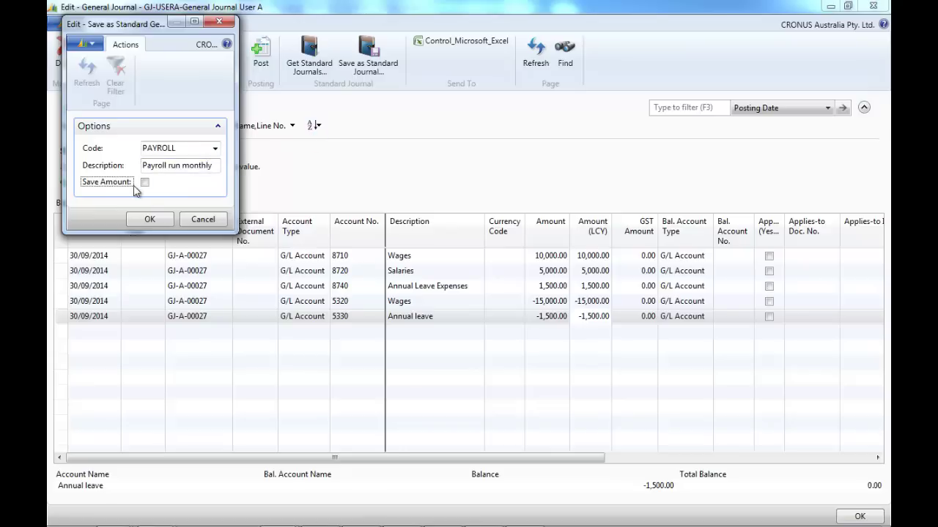
pyautogui.click(152, 220)
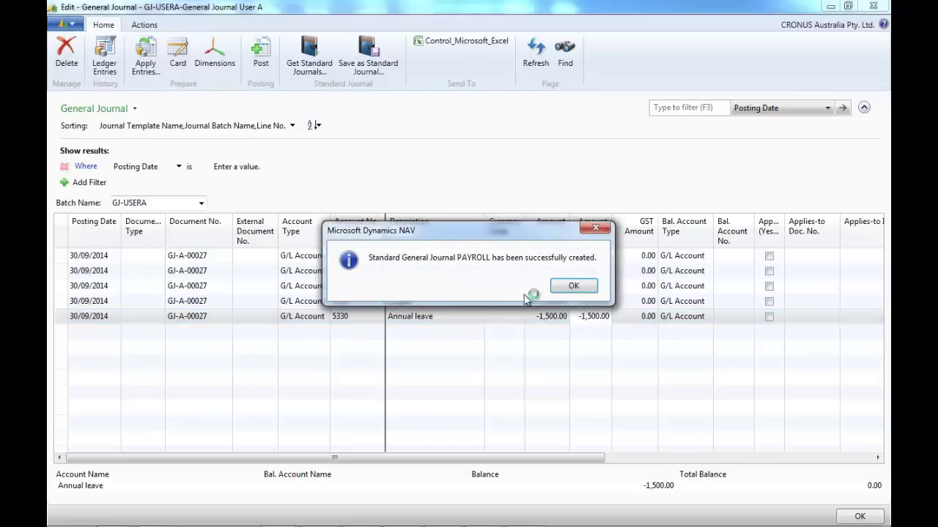
pyautogui.click(570, 287)
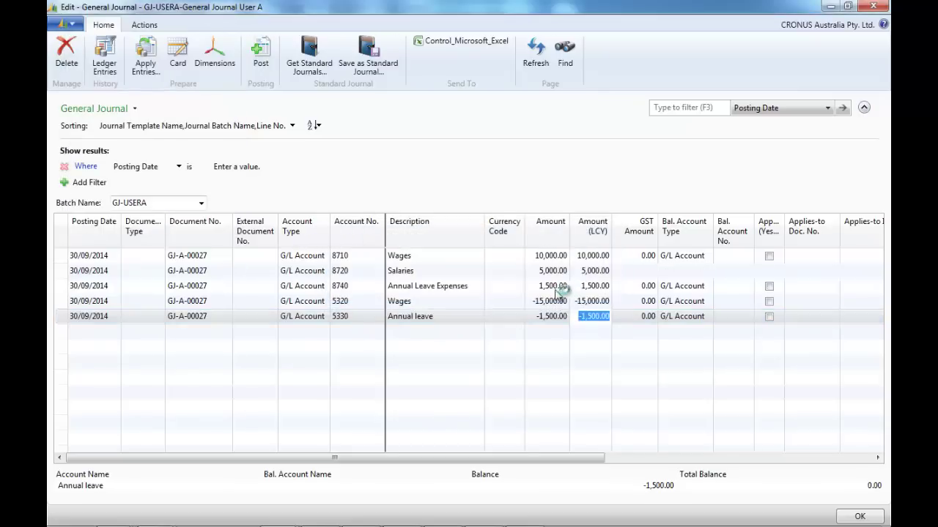
# Post the five payroll journal lines
pyautogui.click(270, 65)
pyautogui.click(489, 287)
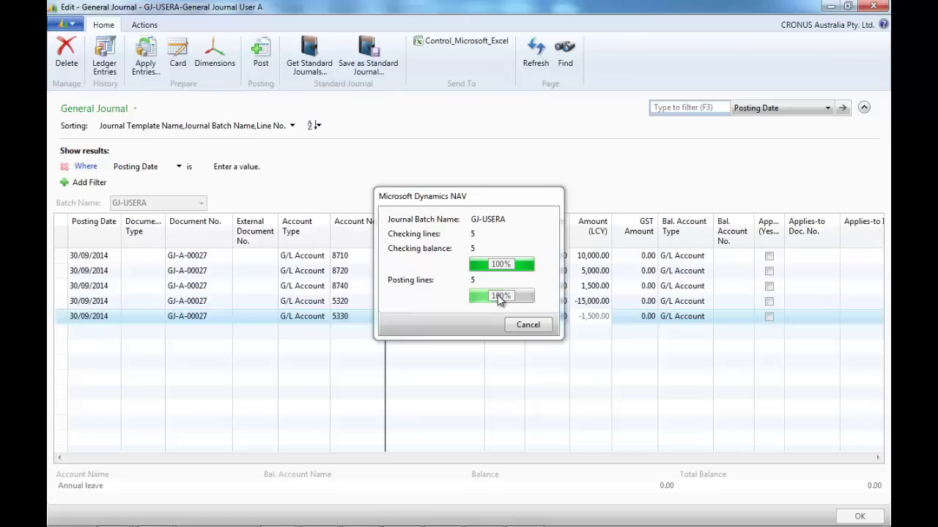
pyautogui.click(533, 286)
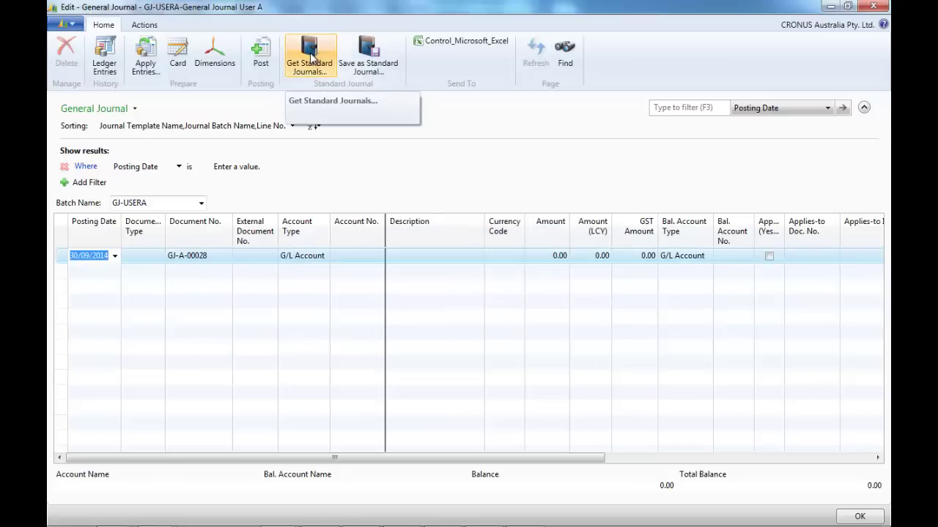
# Refill the empty journal with the lines from the PAYROLL standard journal
pyautogui.click(311, 80)
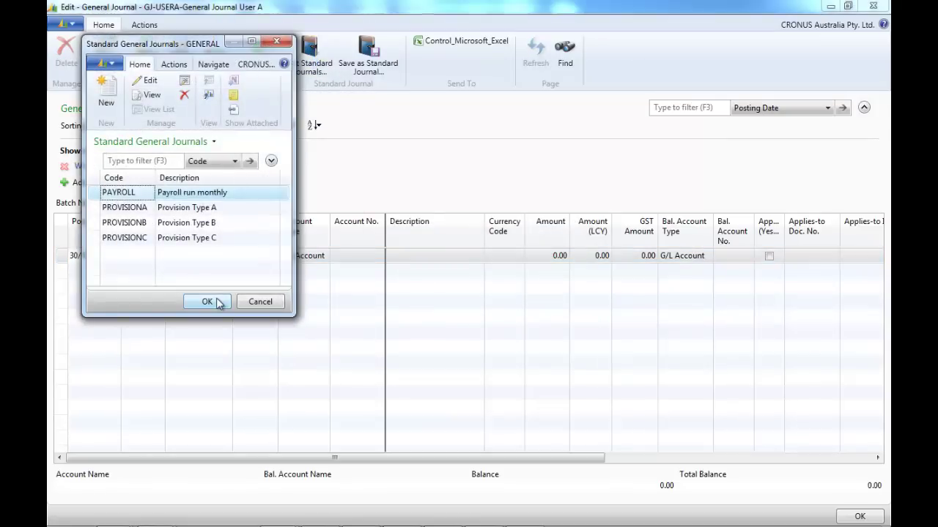
pyautogui.click(208, 302)
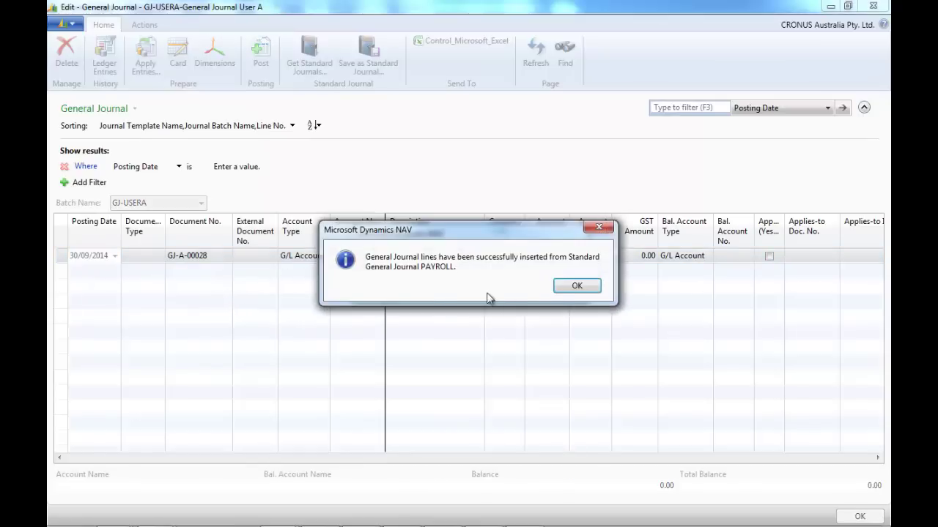
pyautogui.click(565, 287)
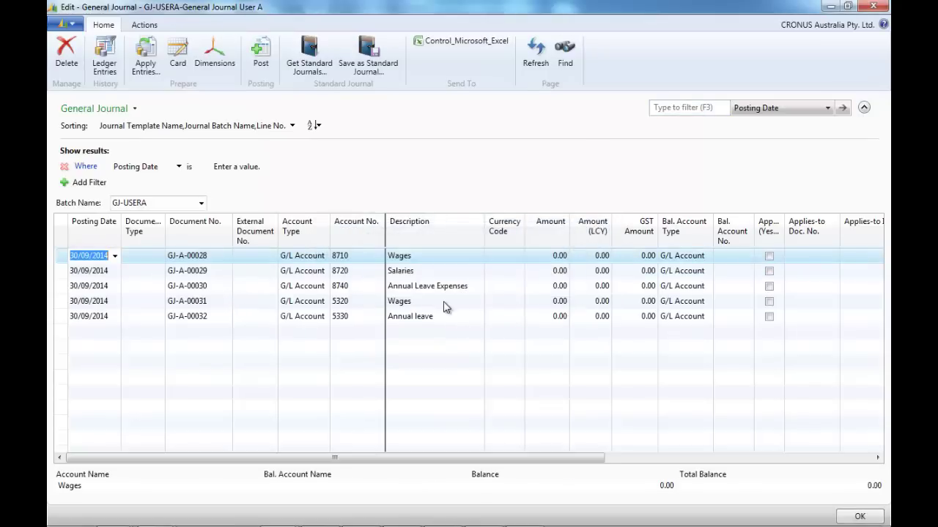